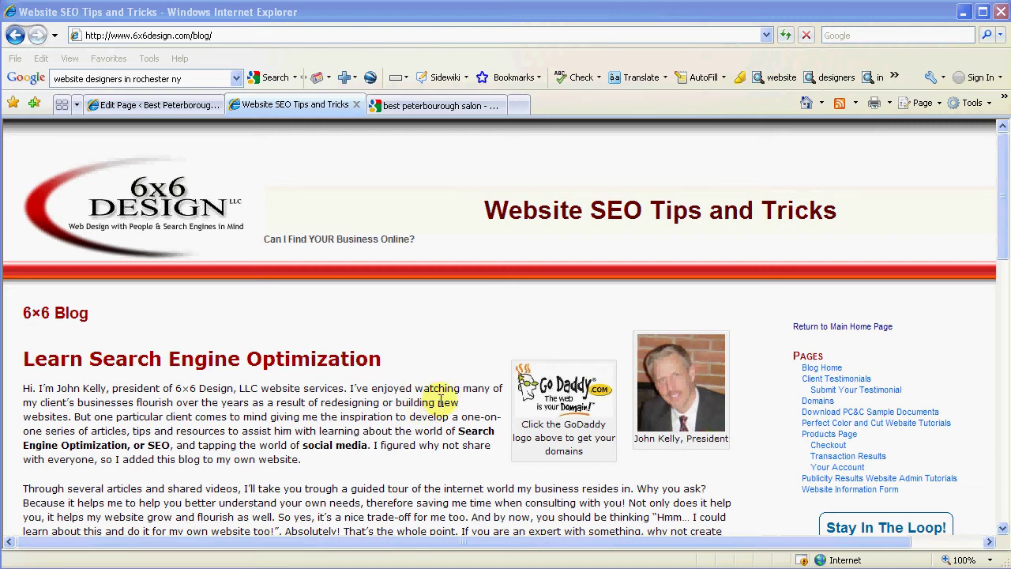
Switch to the Our Staff page editor and review its All in One SEO Pack title, description and keywords
left_click(135, 107)
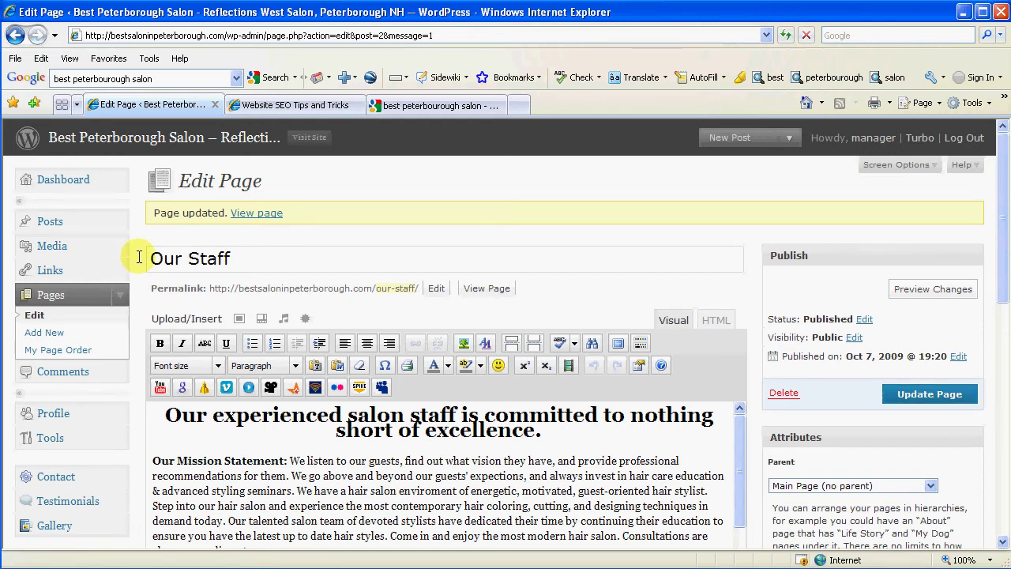
scroll(138, 257, "down", 2)
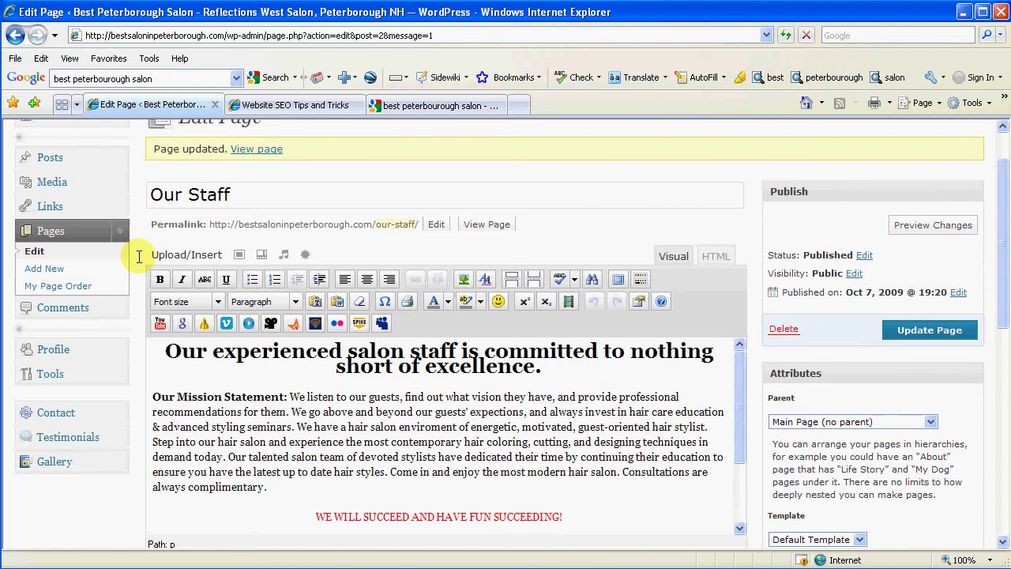
scroll(139, 257, "down", 10)
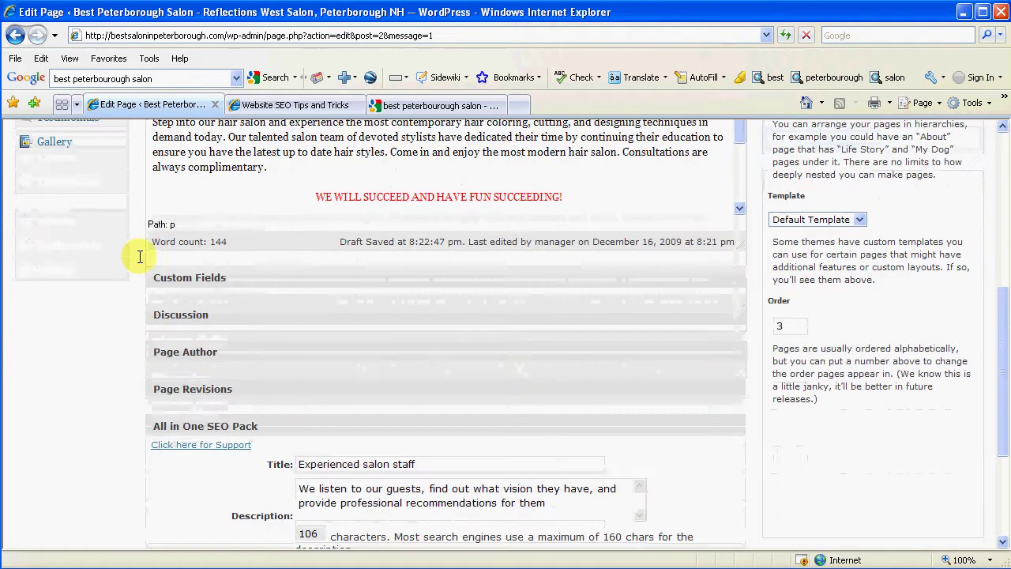
scroll(138, 256, "down", 4)
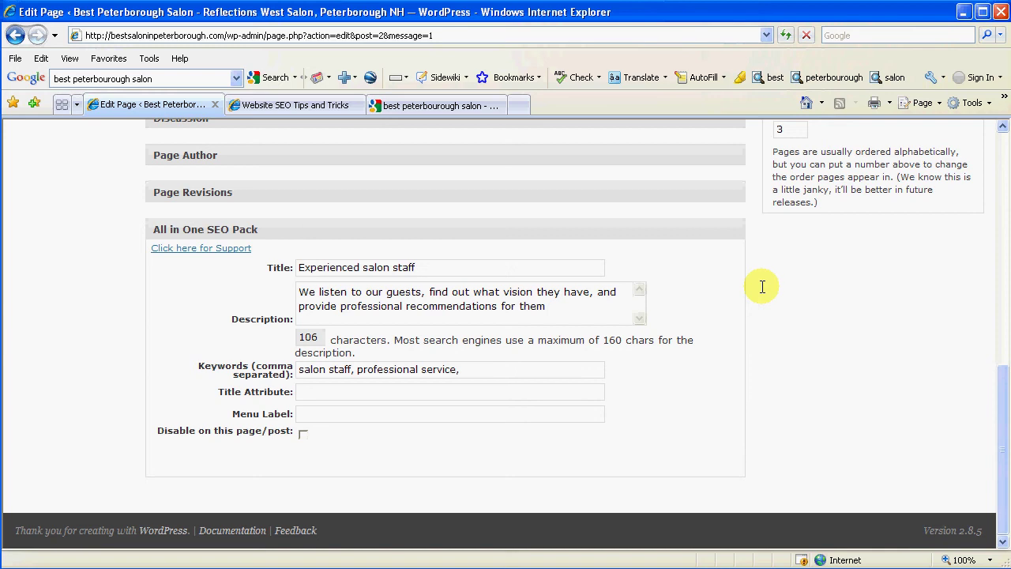
Inspect the paragraph format of the Our Staff headline and browse the available heading levels without changing it
scroll(754, 290, "up", 5)
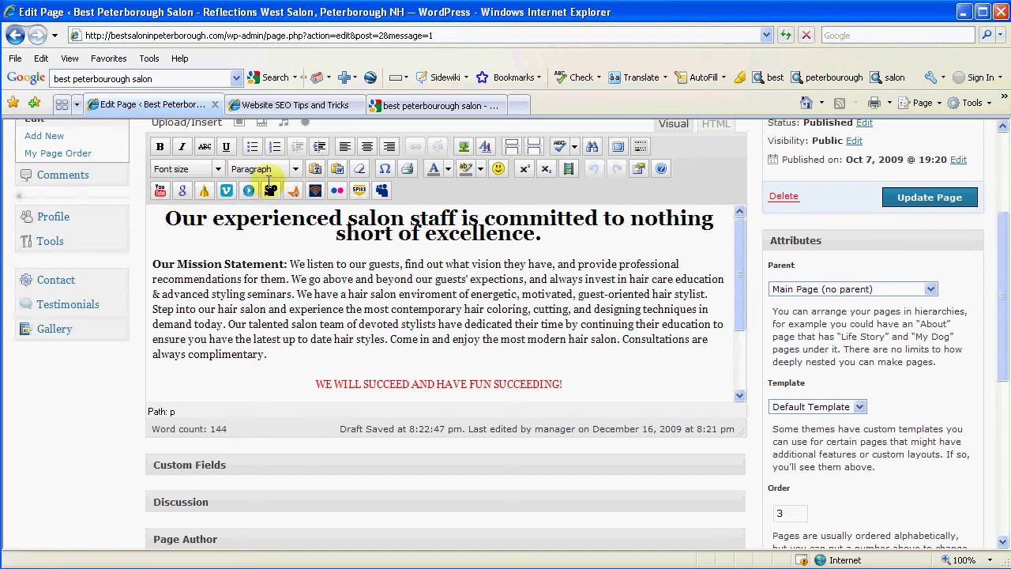
left_click(293, 220)
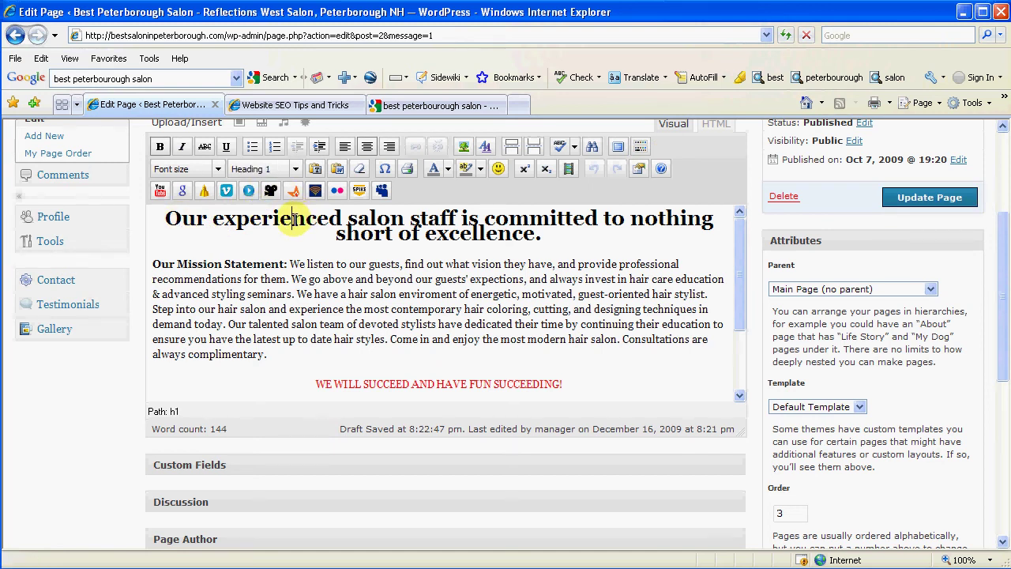
left_click(295, 169)
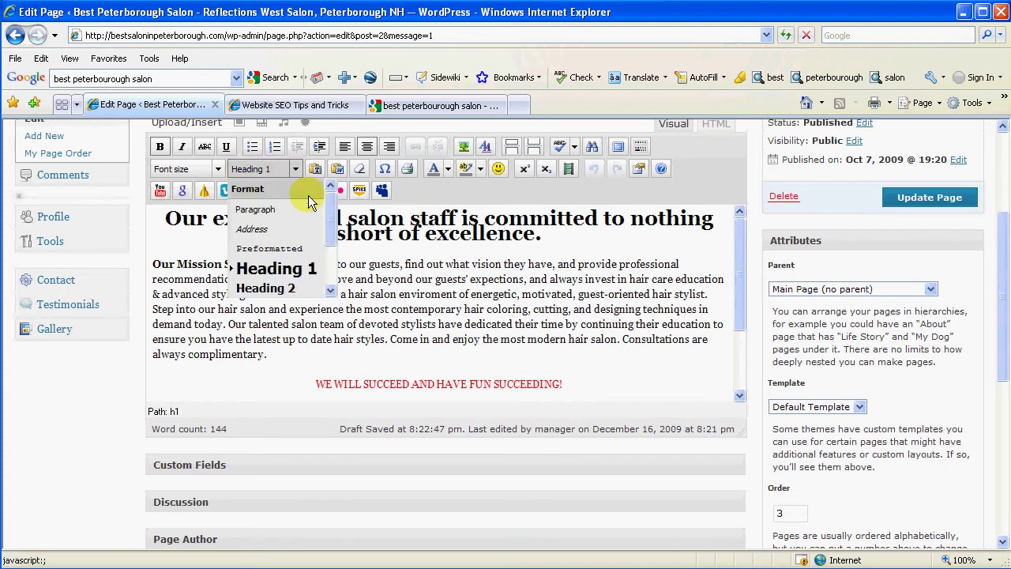
scroll(331, 231, "down", 1)
left_click_drag(330, 232, 330, 258)
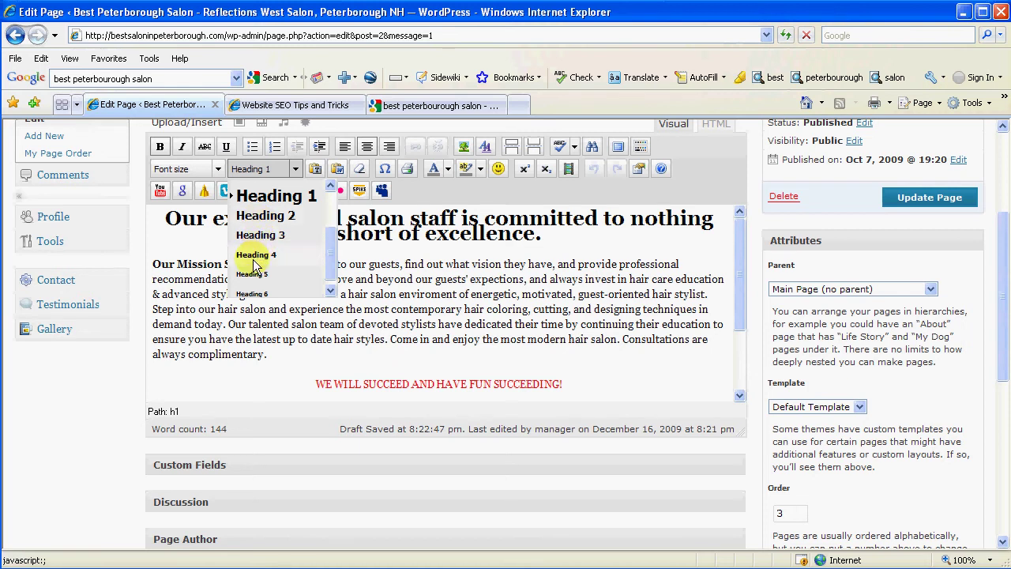
left_click(408, 237)
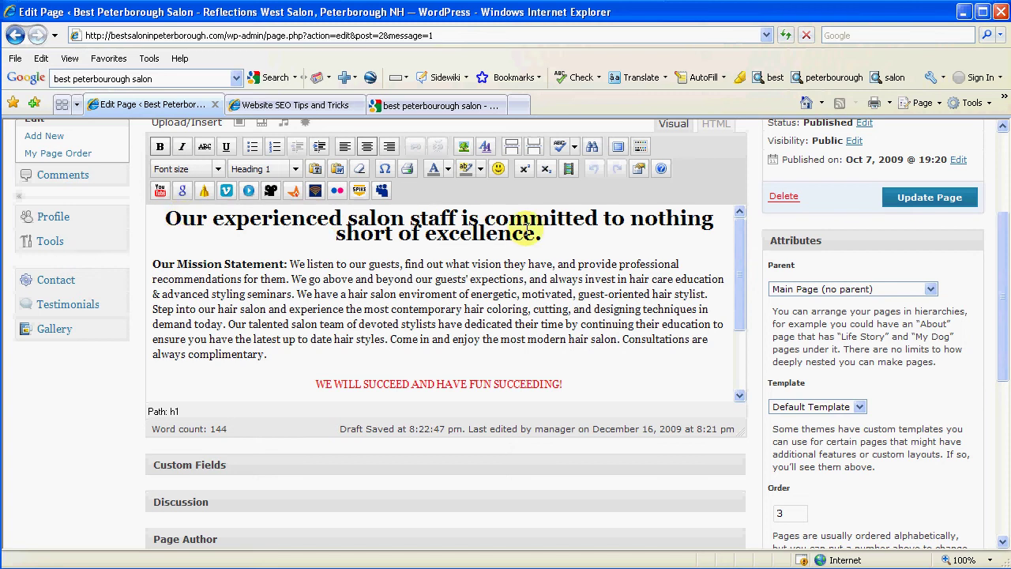
Highlight "experienced salon staff" in the headline and compare the phrase with the page's SEO title and description
left_click_drag(212, 219, 437, 218)
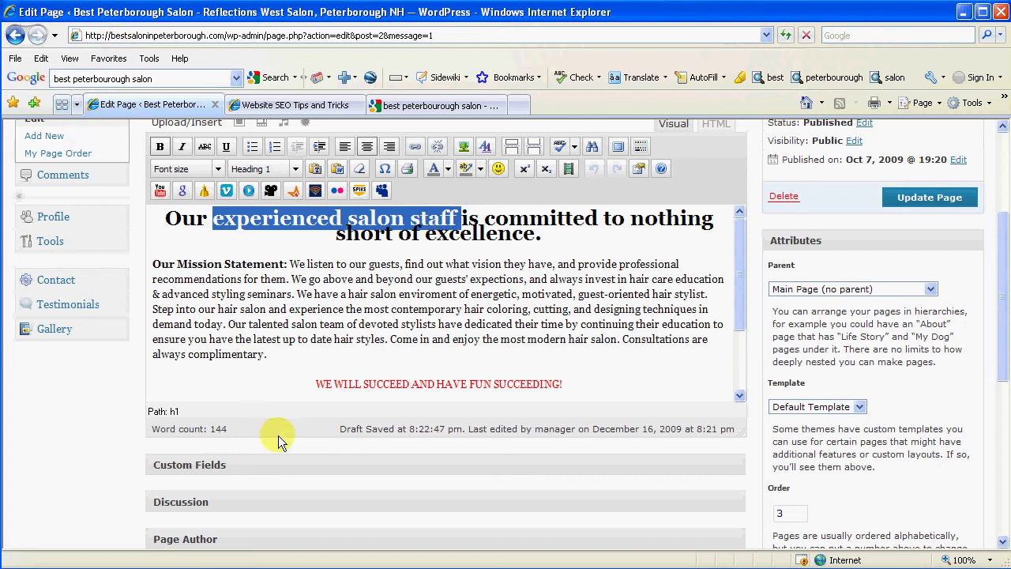
left_click(758, 297)
scroll(758, 296, "down", 5)
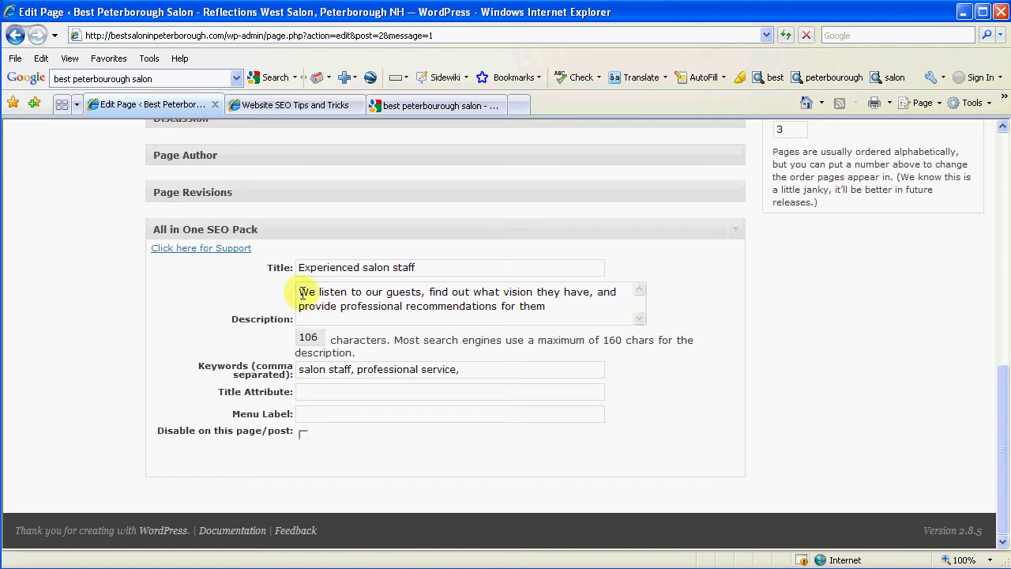
Switch to the Google results page and replace the search query with "site:"
left_click(411, 105)
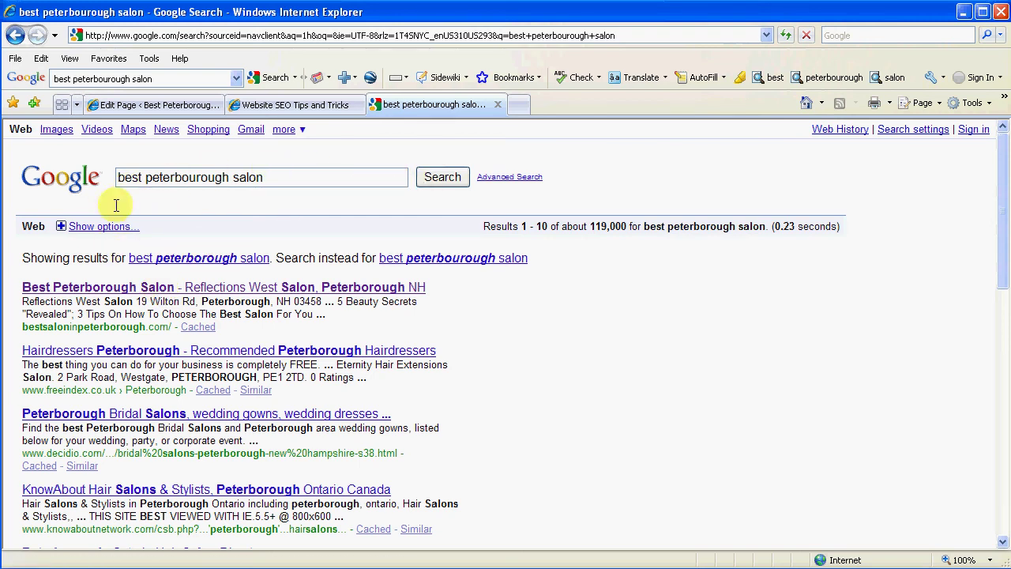
triple_click(290, 181)
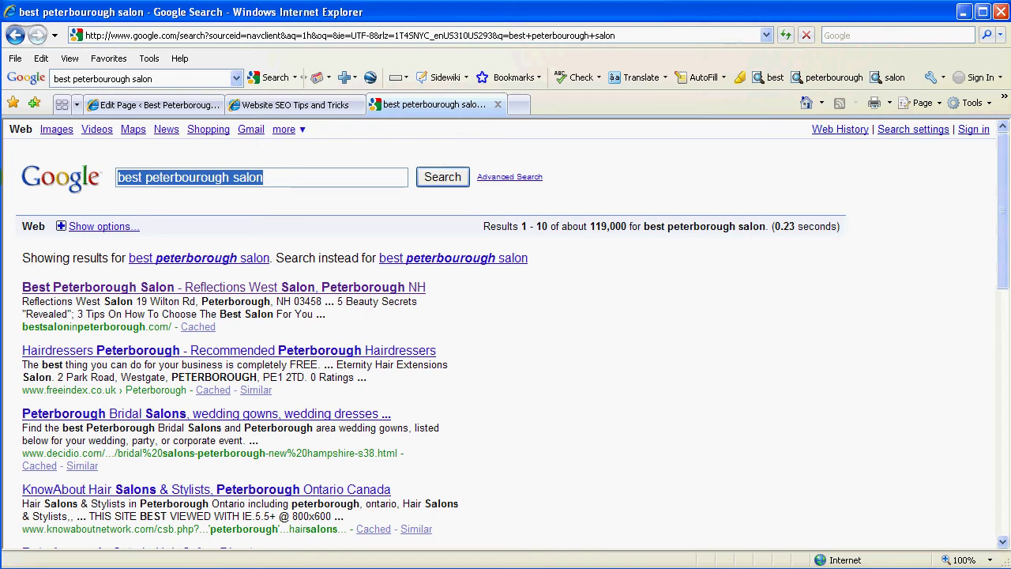
type("site:")
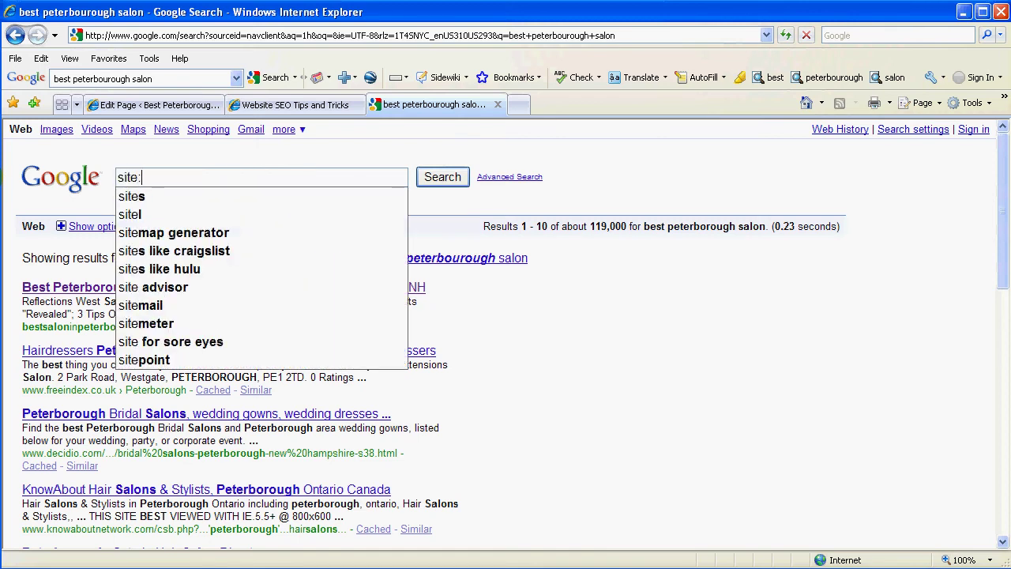
left_click(140, 35)
left_click(146, 106)
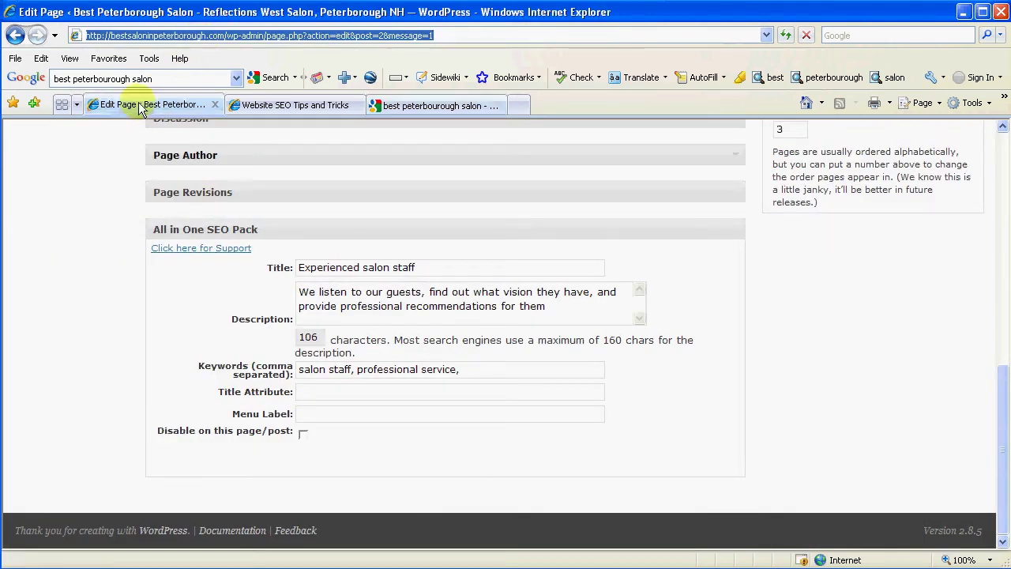
left_click(138, 35)
left_click(108, 35)
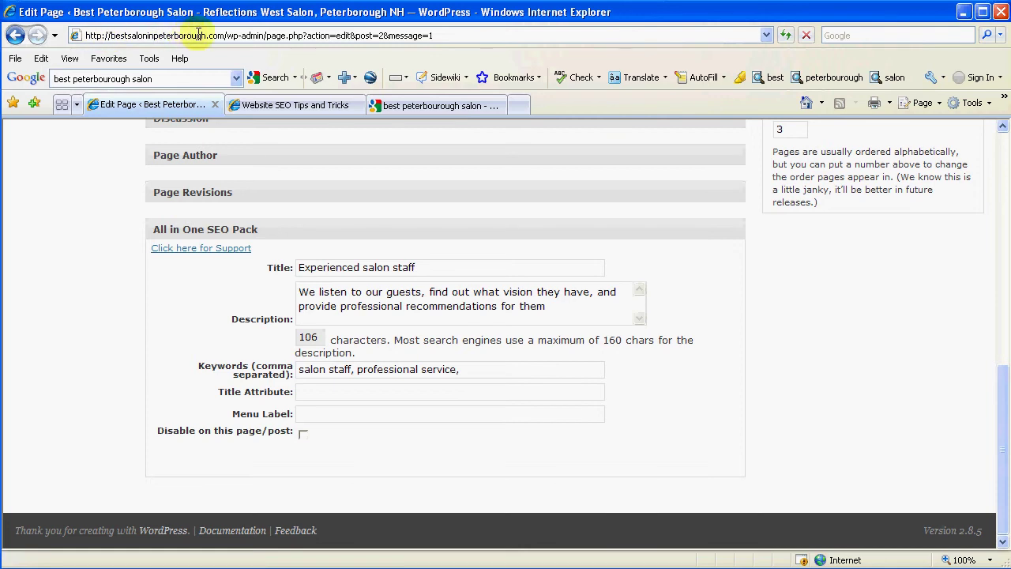
left_click_drag(221, 34, 68, 33)
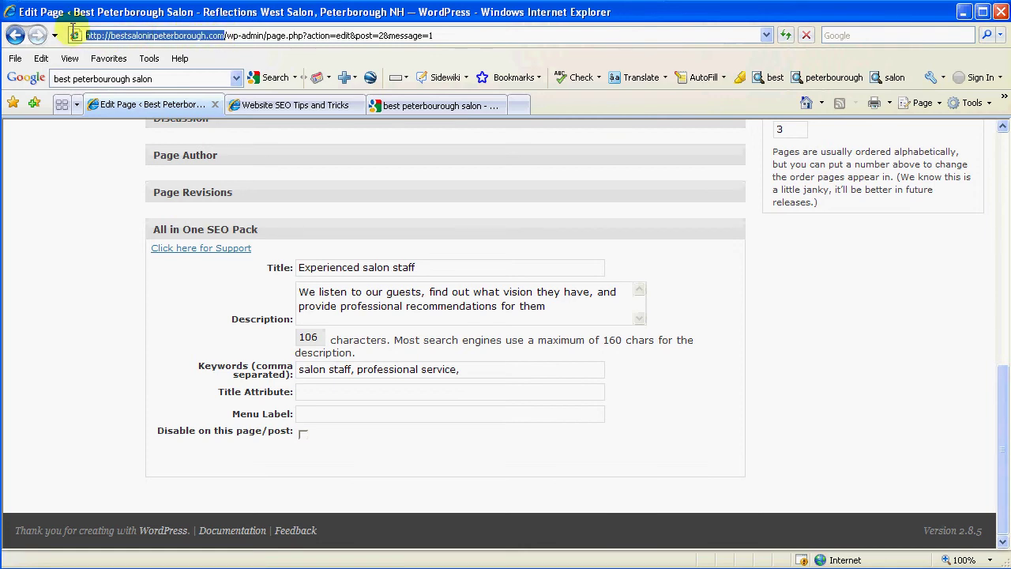
right_click(125, 35)
left_click(157, 79)
left_click(419, 109)
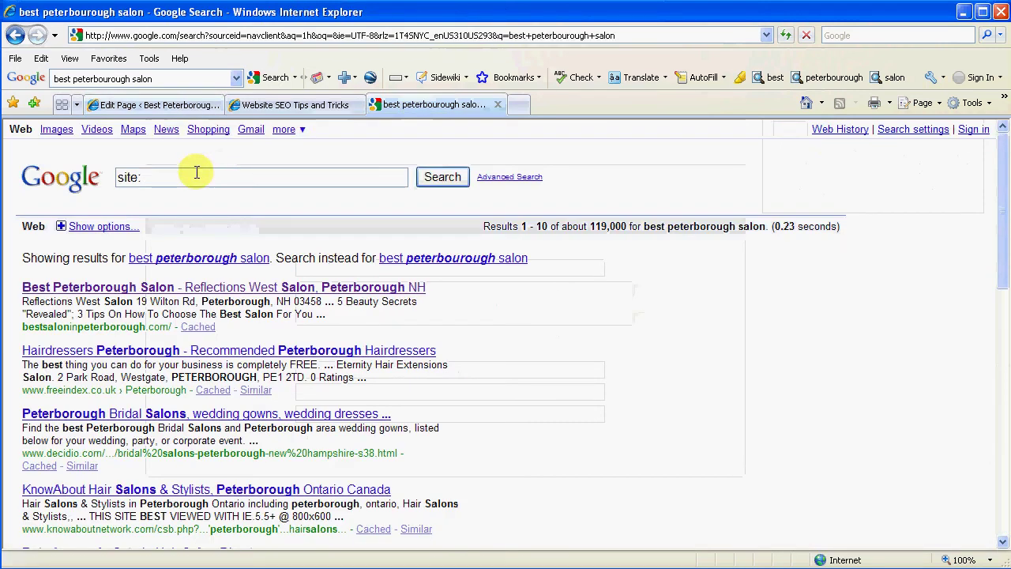
right_click(142, 177)
left_click(169, 232)
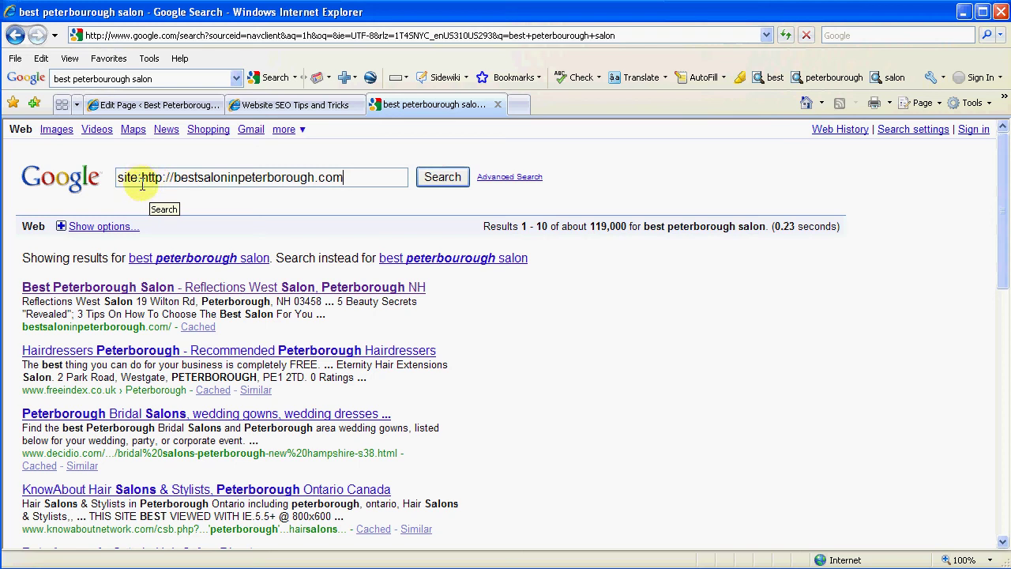
left_click(438, 179)
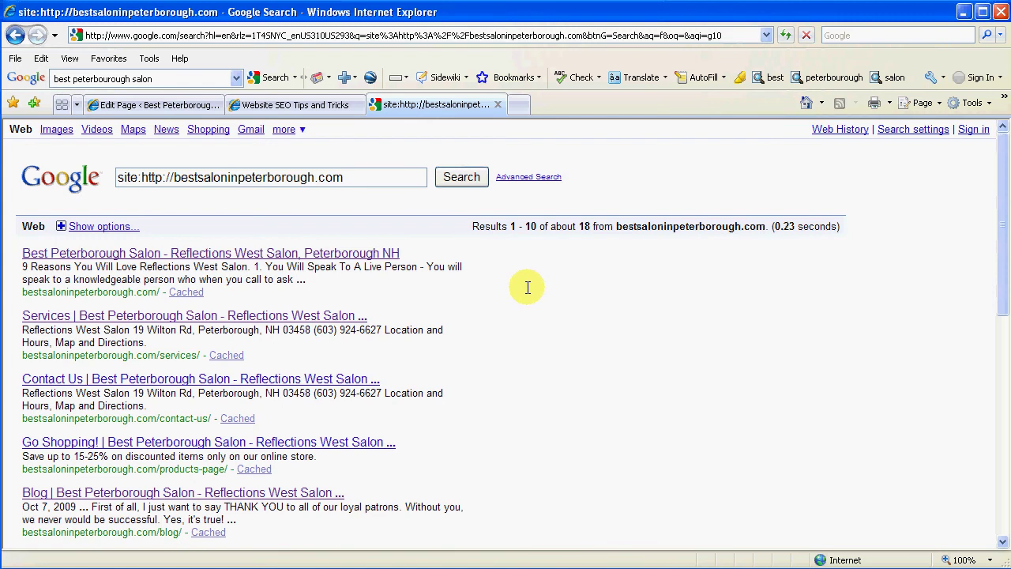
Open the cached copy of the "Slideshow « Our Staff" result and highlight its snapshot date
scroll(508, 276, "down", 3)
scroll(508, 276, "down", 3)
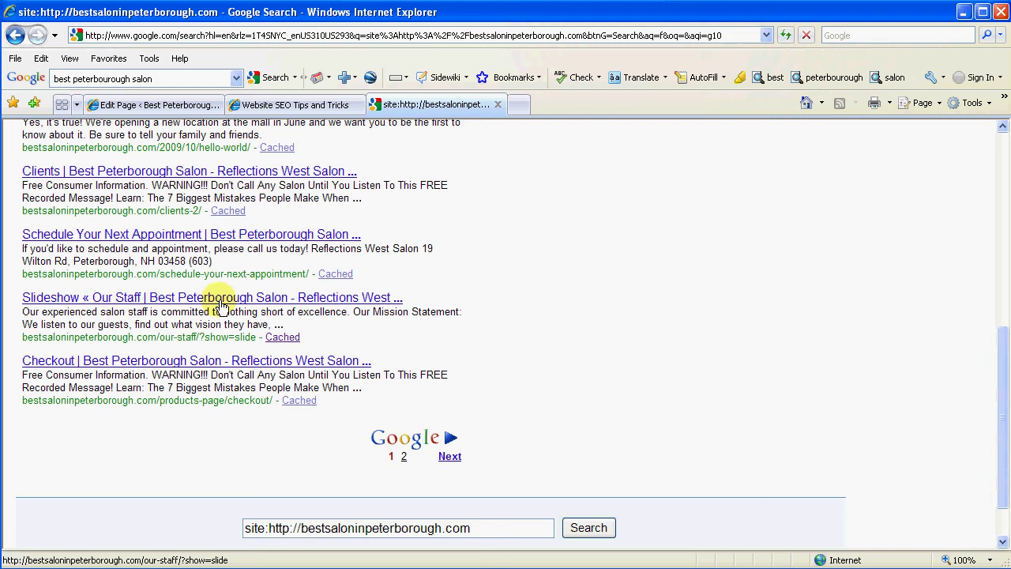
left_click(282, 338)
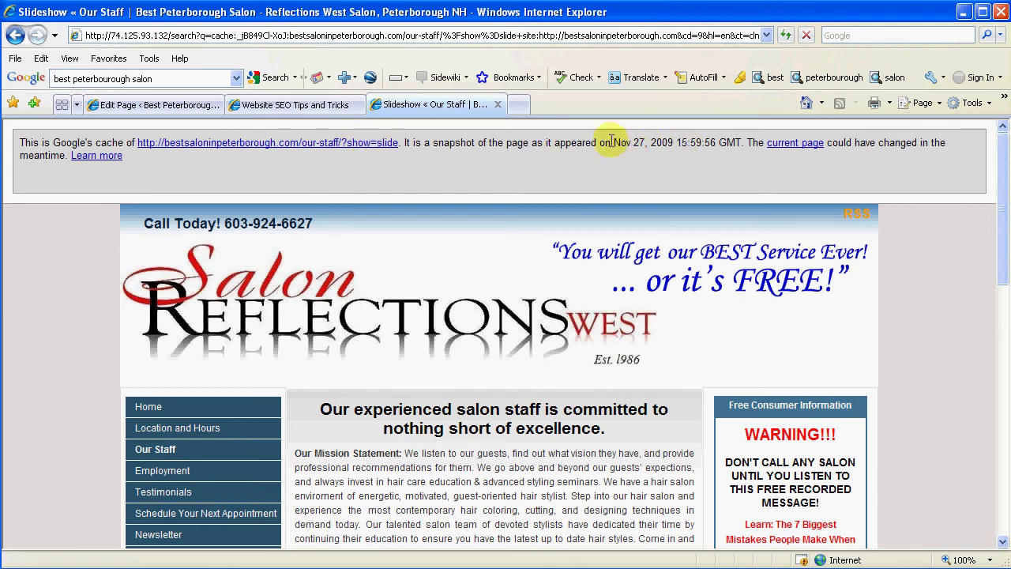
left_click_drag(611, 142, 673, 141)
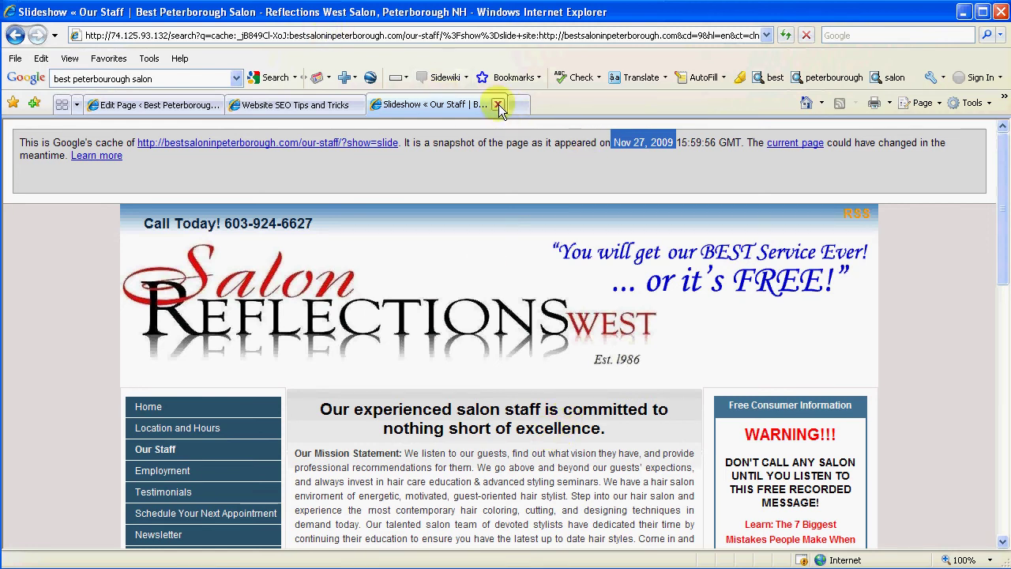
Return to the site search results and highlight the description snippet under the Our Staff slideshow result
left_click(16, 35)
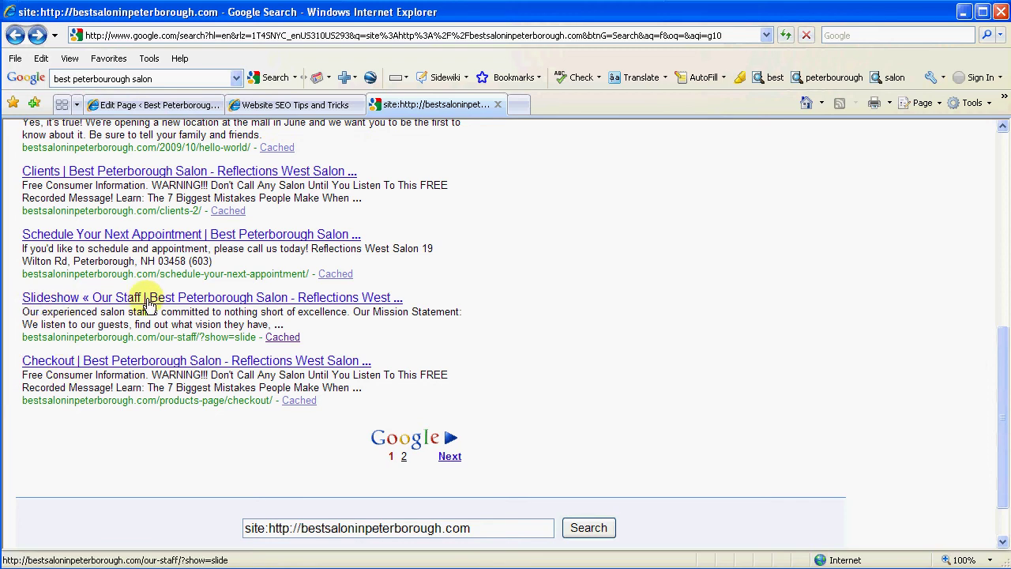
left_click_drag(16, 311, 282, 320)
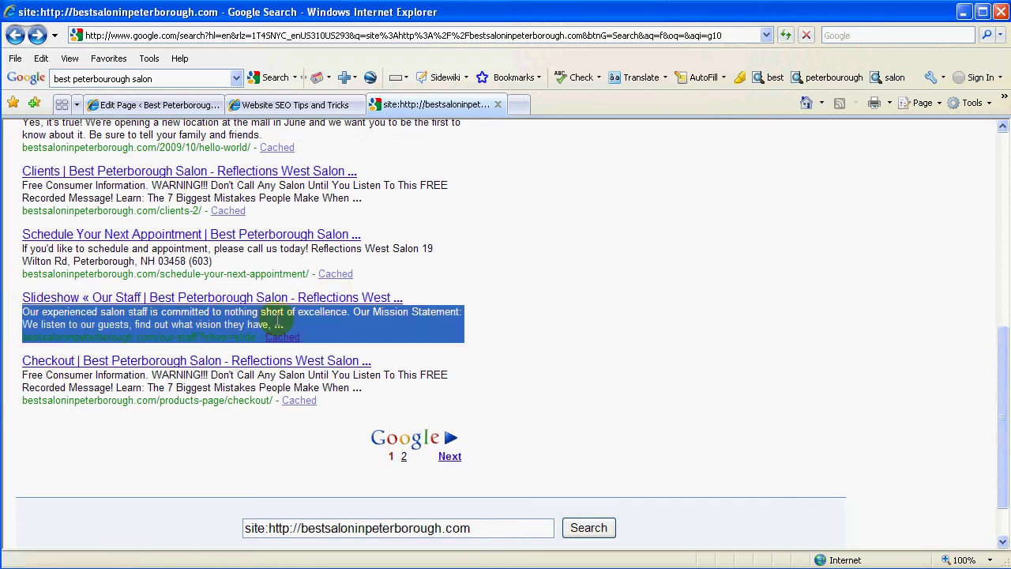
left_click(235, 325)
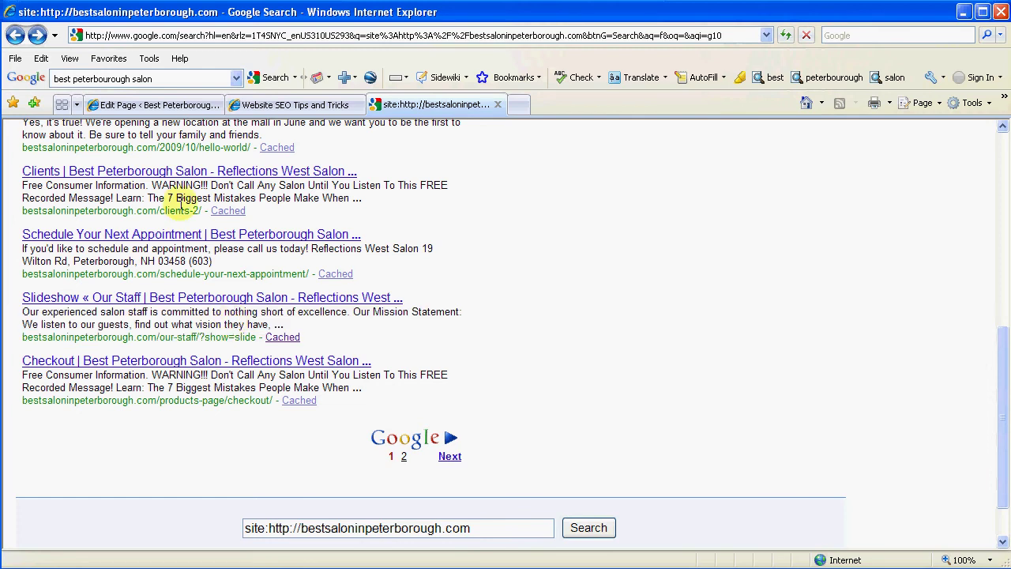
Go back to the Our Staff page editor and compare the SEO description and keywords with the body text
left_click(150, 106)
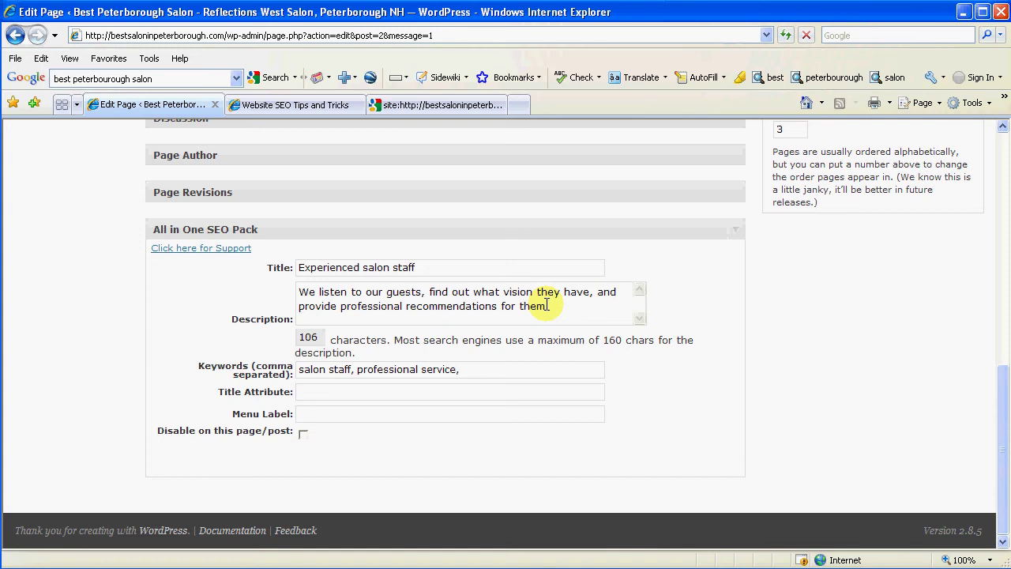
left_click(299, 371)
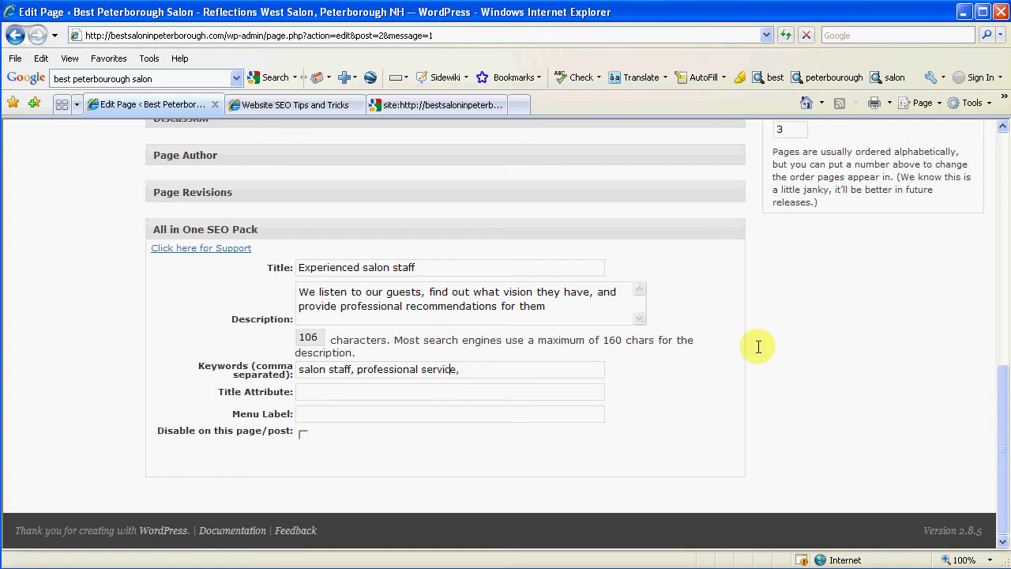
scroll(758, 344, "up", 4)
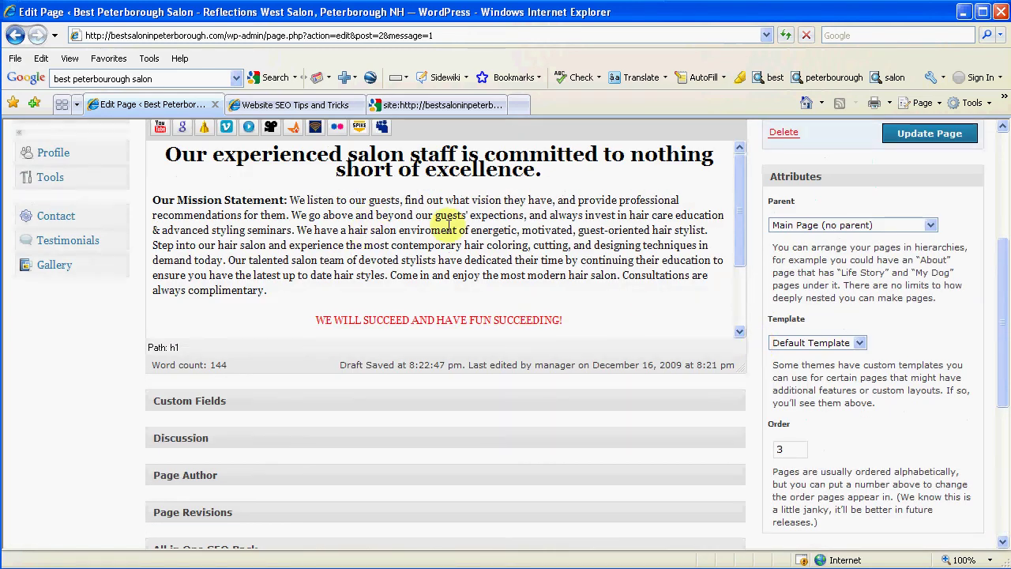
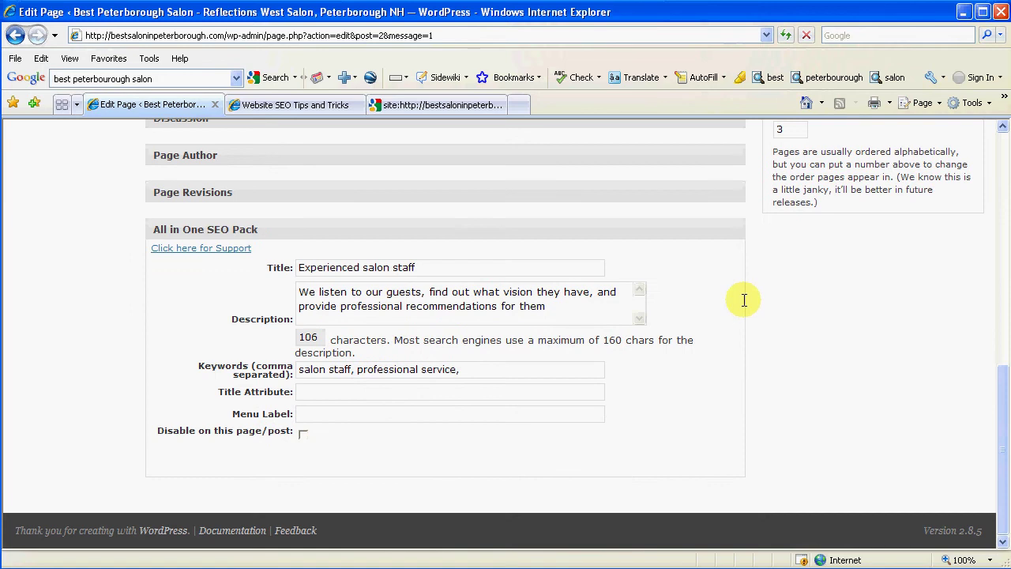
Highlight the "professional service" entry in the SEO keywords and check the page's body text against it
left_click(327, 369)
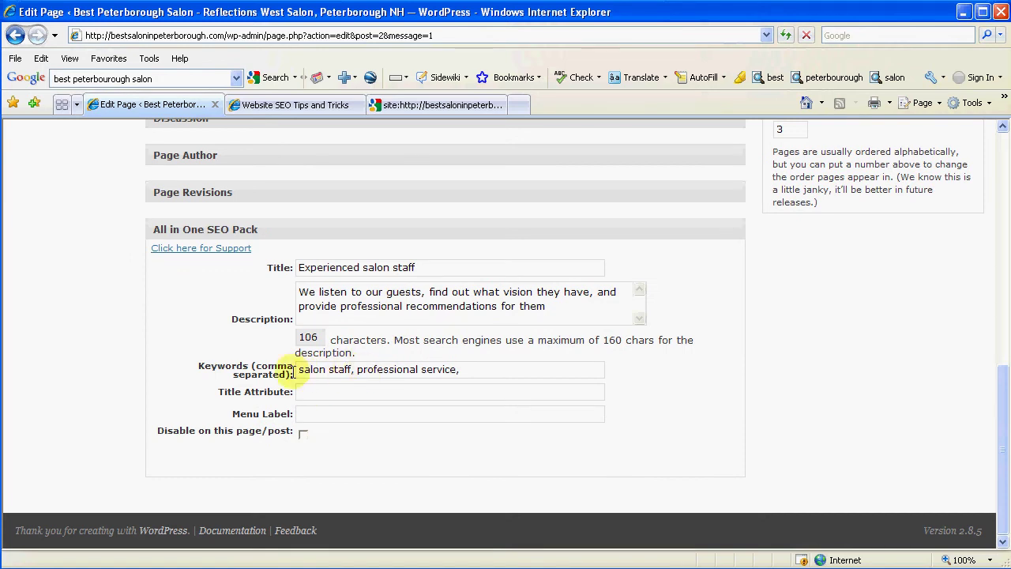
left_click_drag(357, 369, 456, 369)
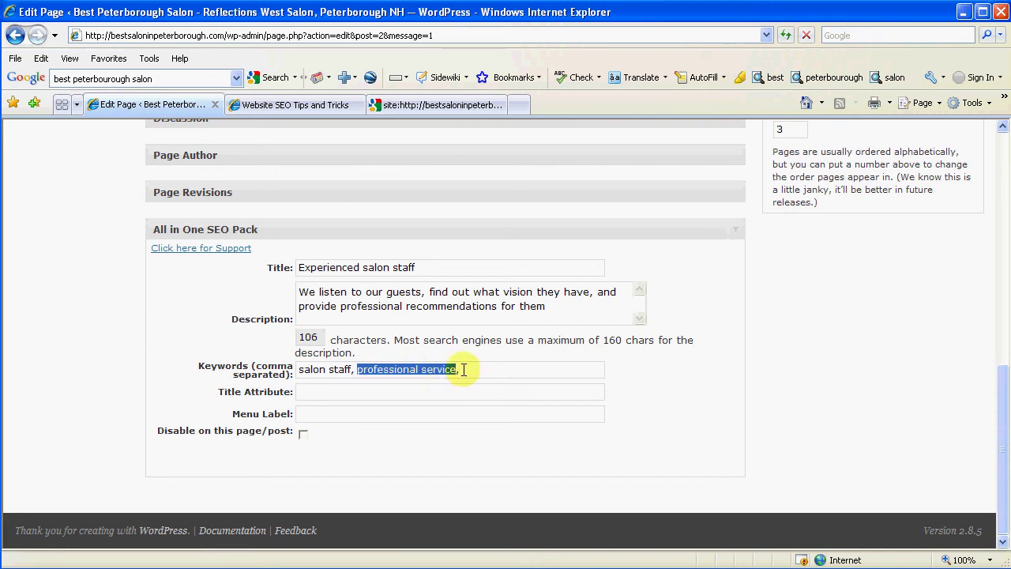
left_click(484, 387)
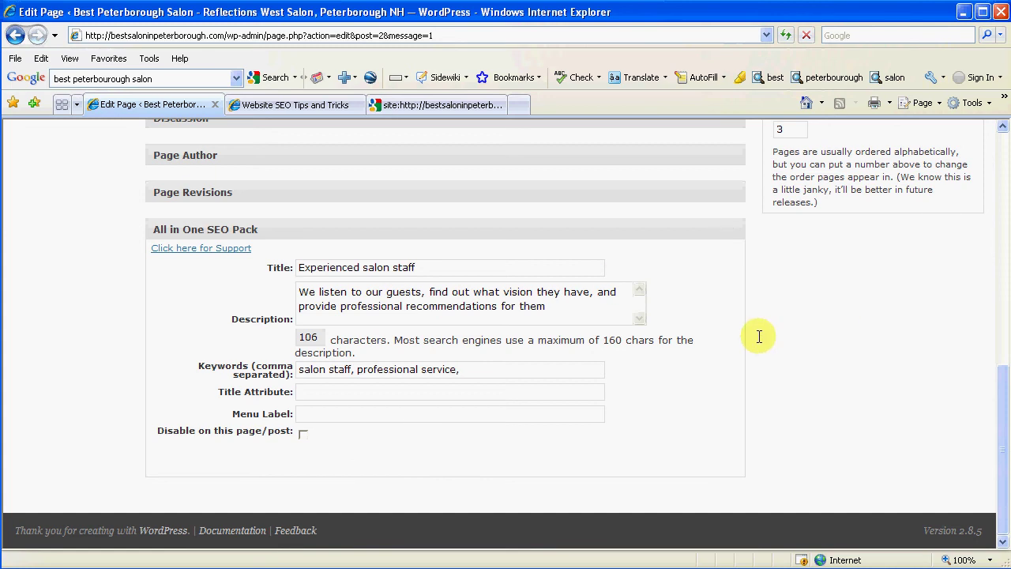
scroll(759, 336, "up", 5)
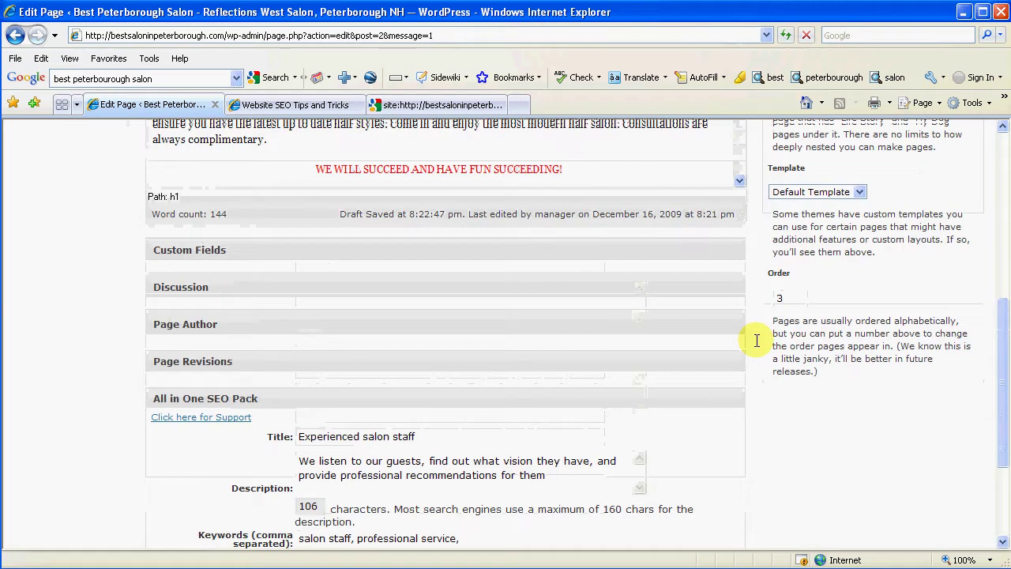
scroll(757, 340, "up", 1)
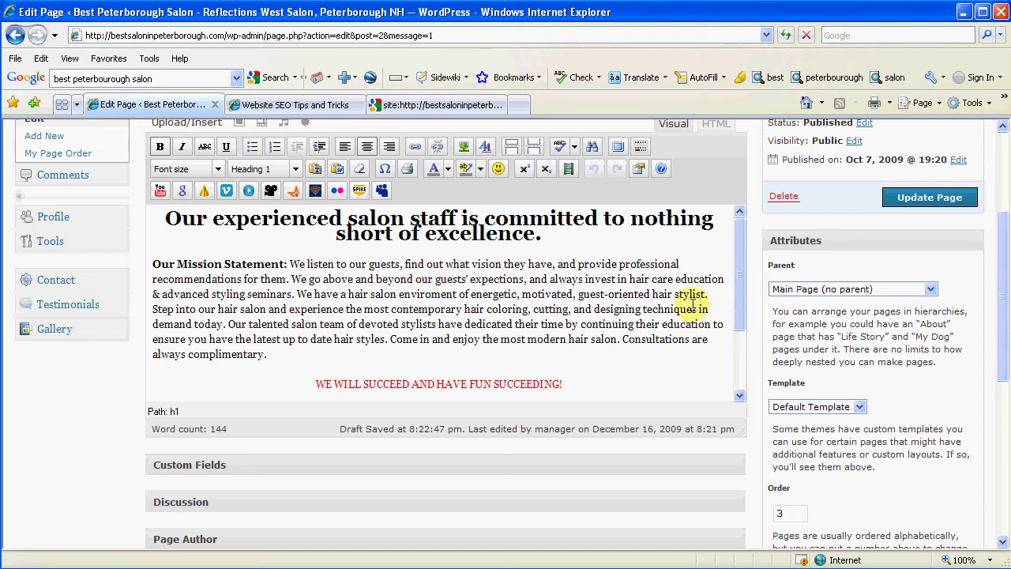
Examine the SEO title, description and keywords together with the Our Staff page's heading and body text
scroll(757, 330, "down", 10)
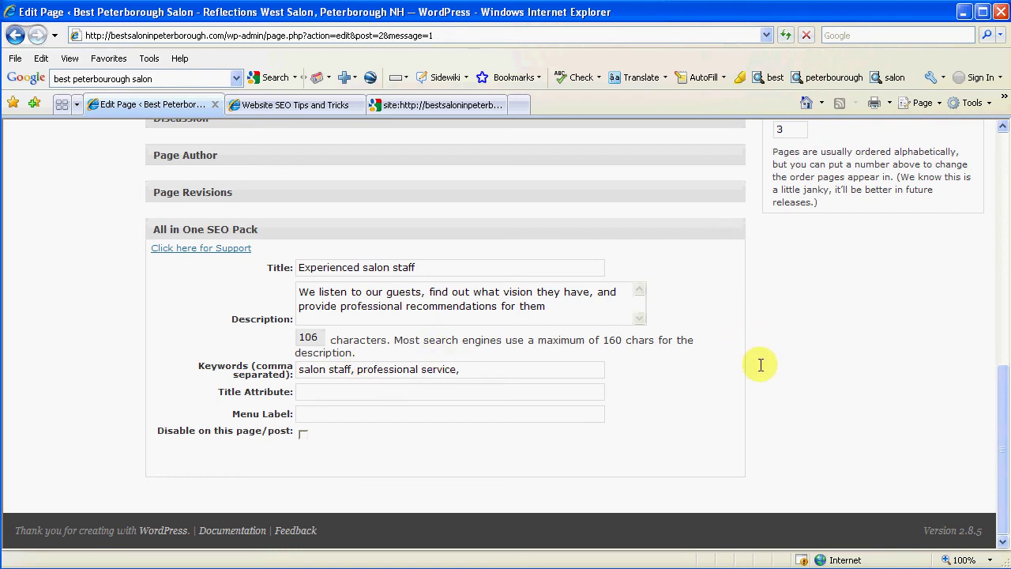
scroll(761, 364, "up", 2)
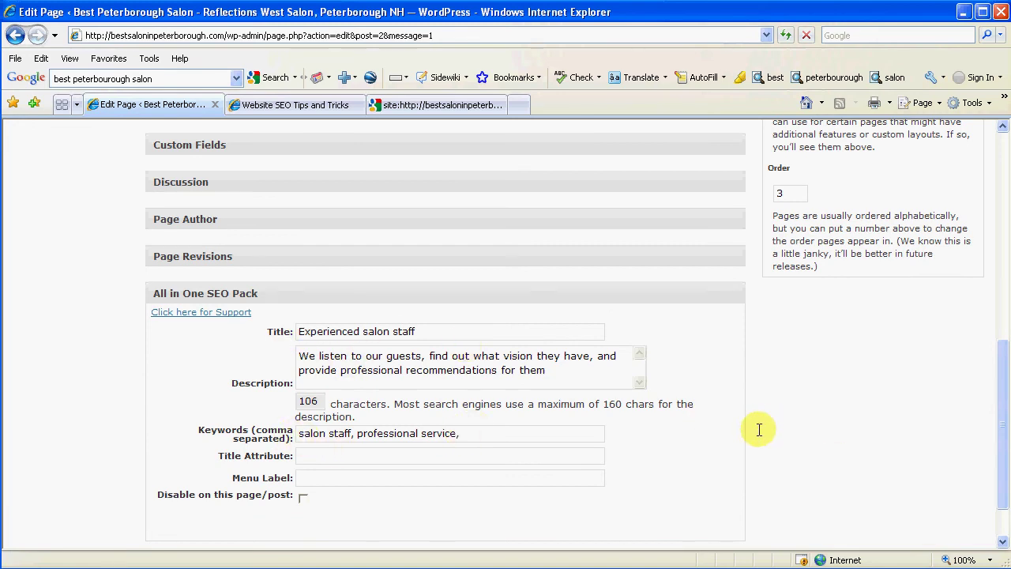
scroll(763, 429, "up", 3)
scroll(763, 429, "up", 8)
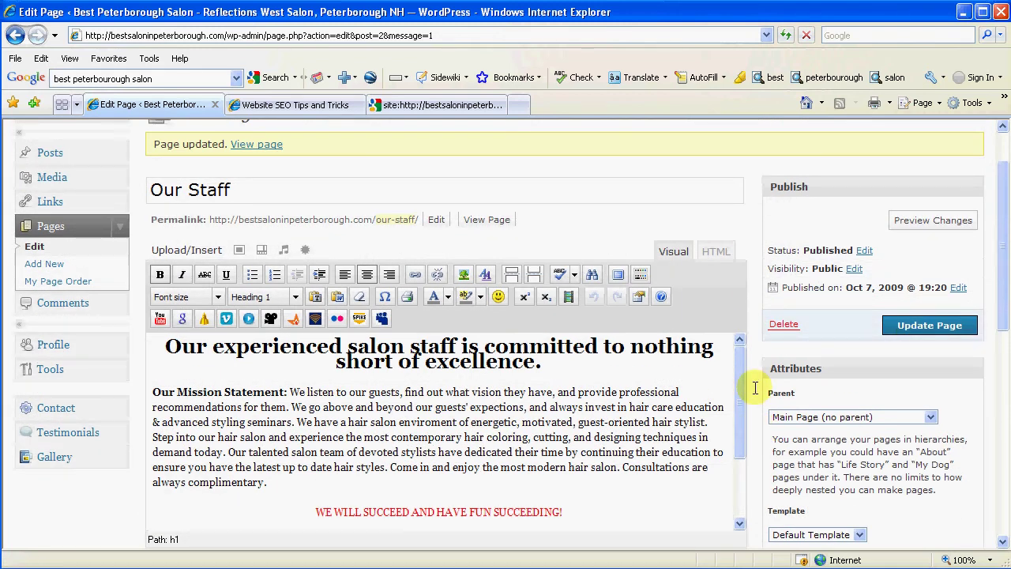
scroll(755, 388, "down", 8)
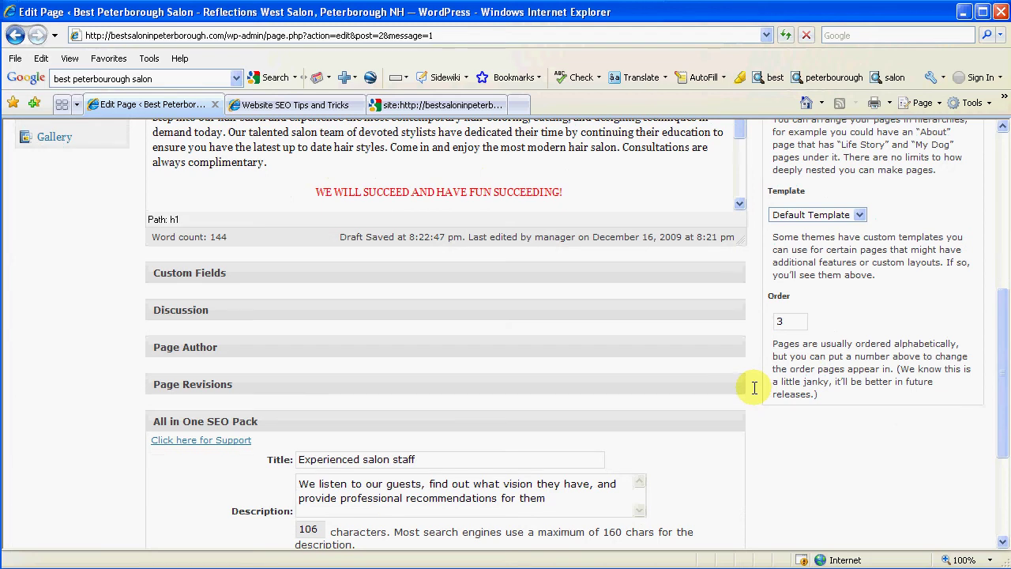
Expand and collapse the Custom Fields section, and move the All in One SEO Pack section directly above it
left_click(737, 275)
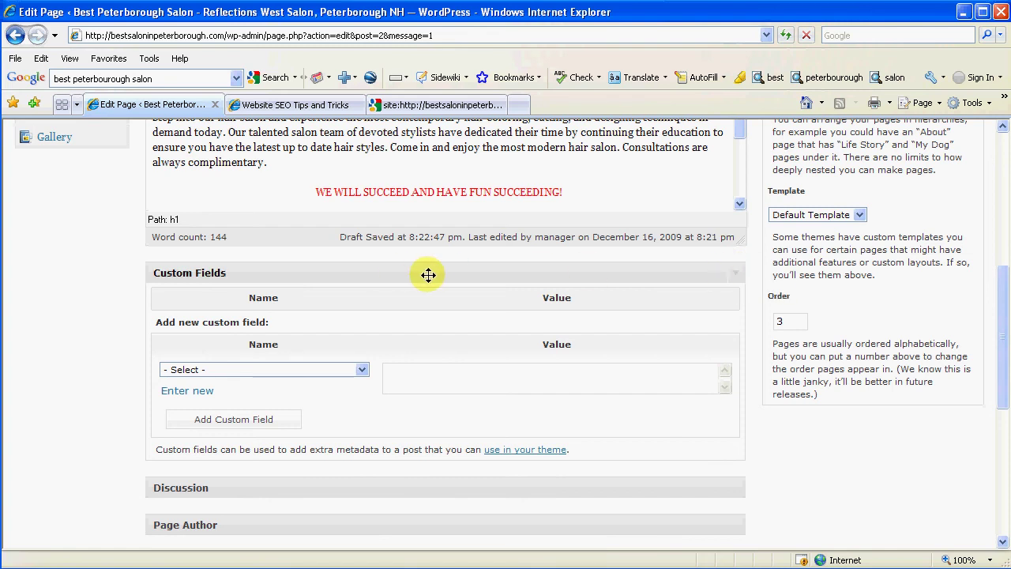
left_click(736, 274)
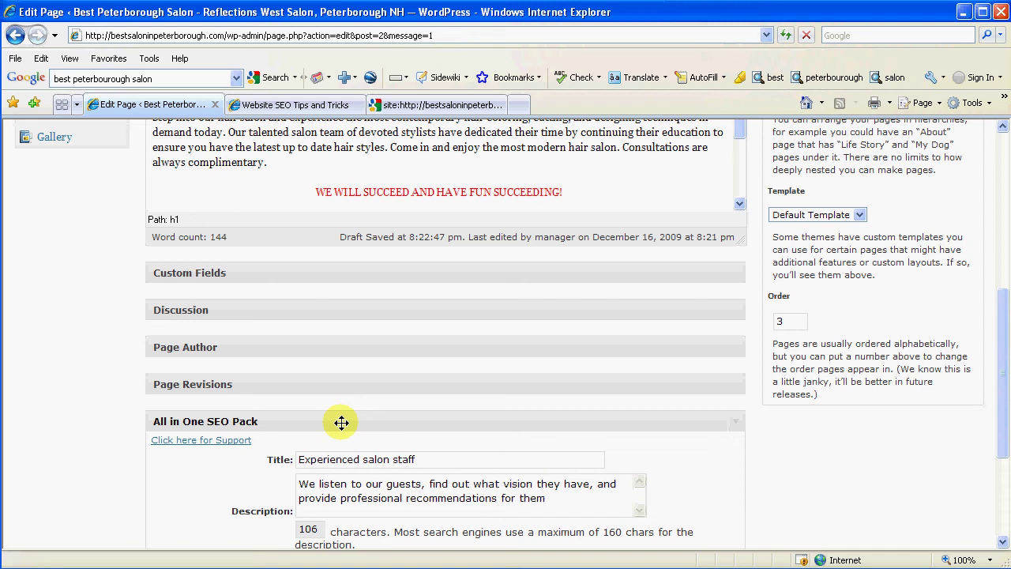
left_click_drag(331, 414, 348, 273)
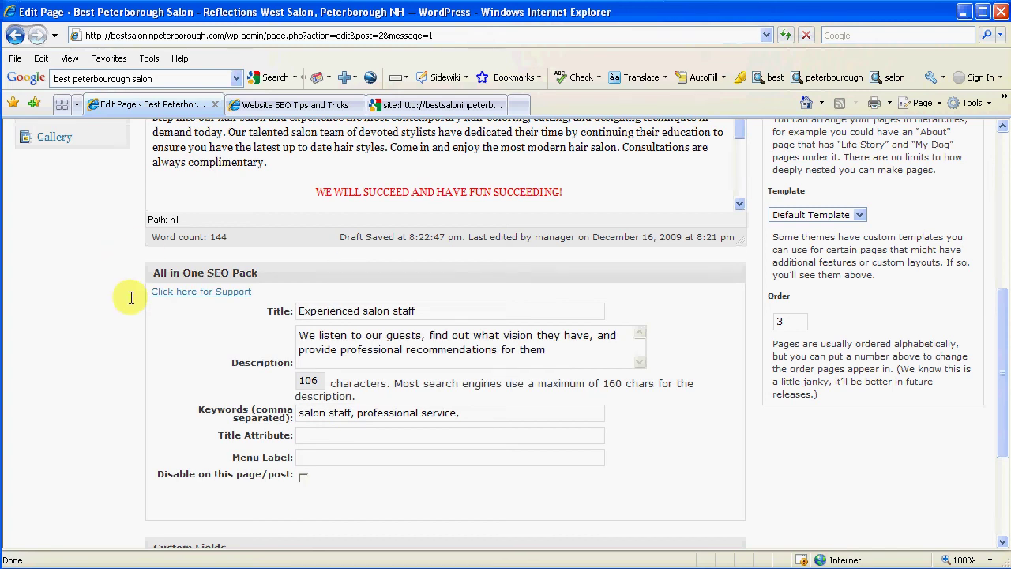
scroll(131, 297, "up", 3)
scroll(131, 297, "up", 2)
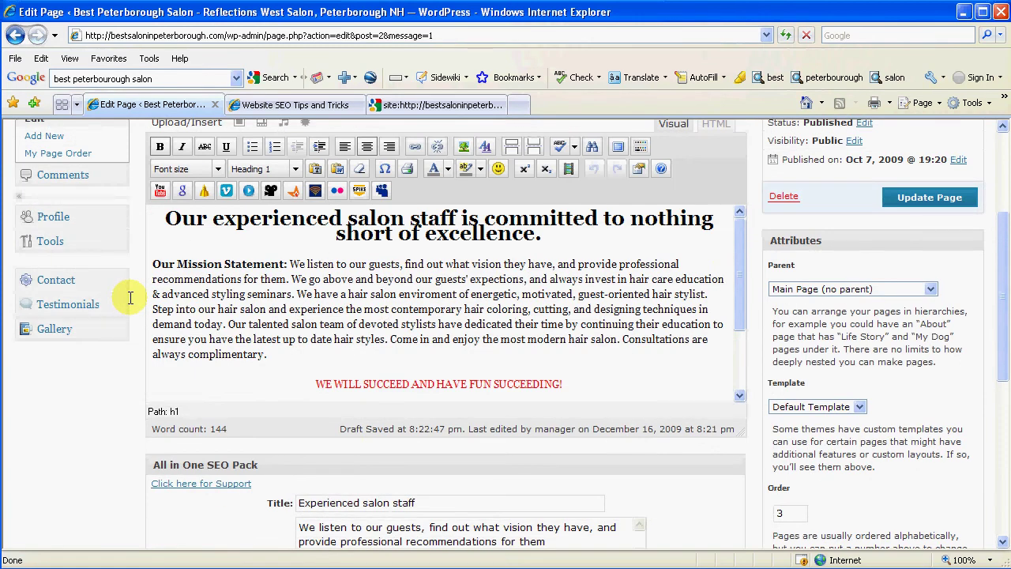
scroll(131, 297, "down", 4)
scroll(130, 297, "up", 3)
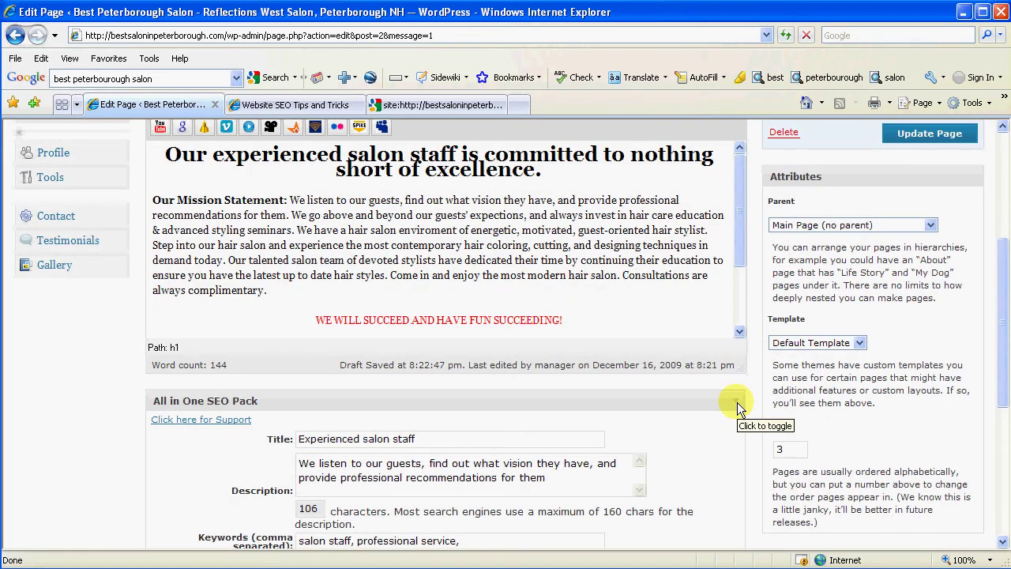
Collapse and re-expand the All in One SEO Pack section, and update the Our Staff page
left_click(739, 409)
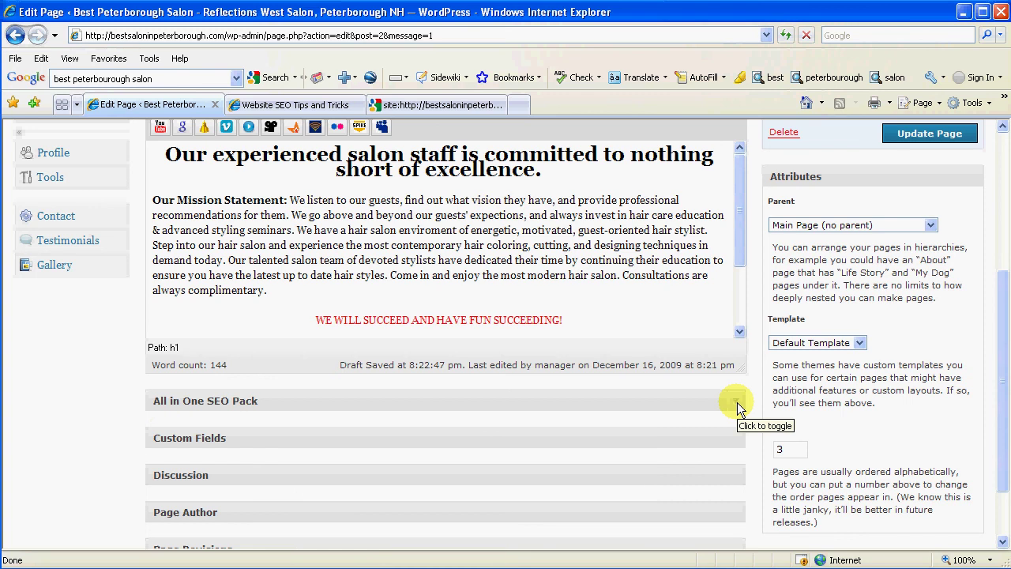
left_click(739, 408)
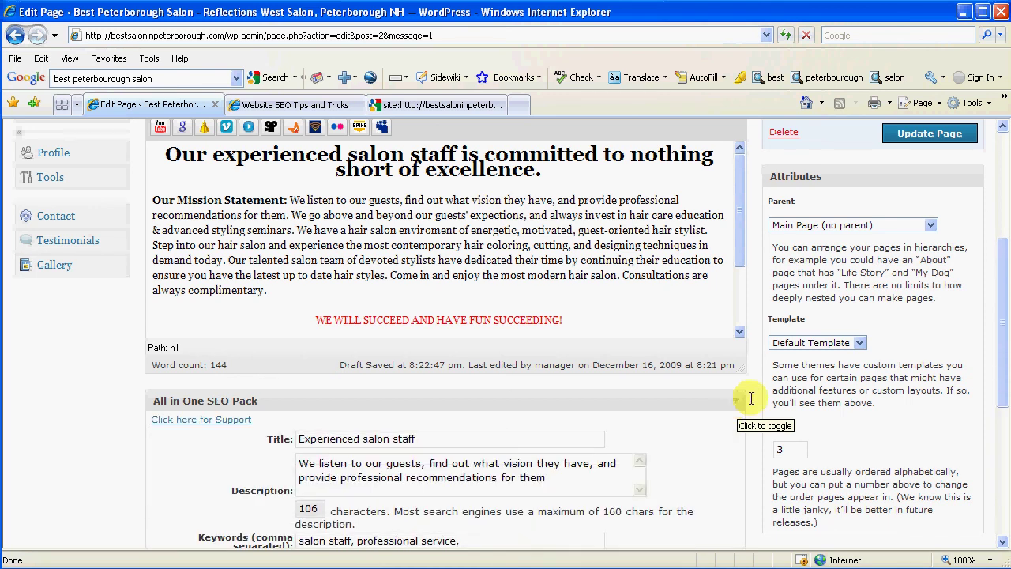
scroll(754, 415, "up", 3)
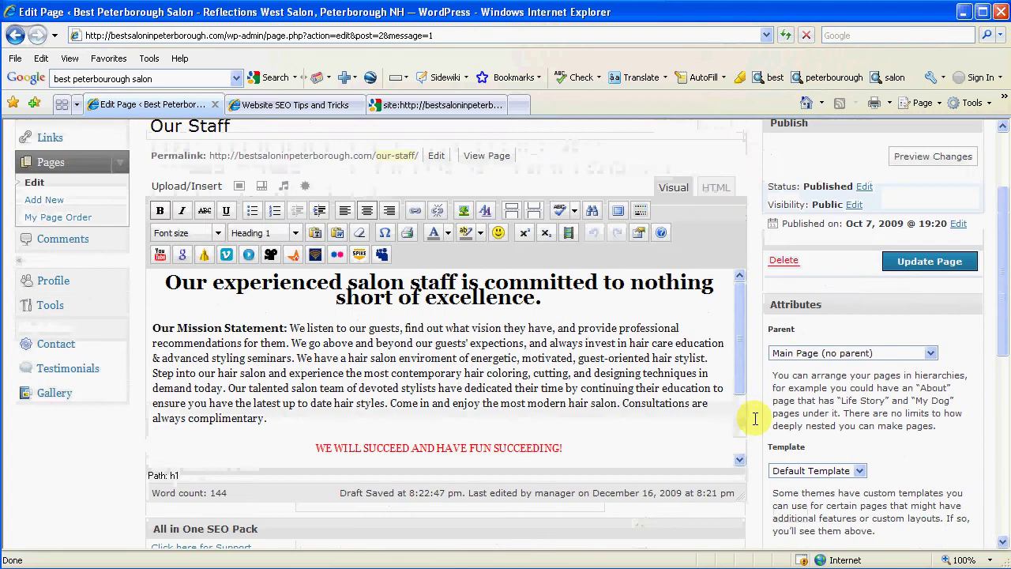
left_click(940, 267)
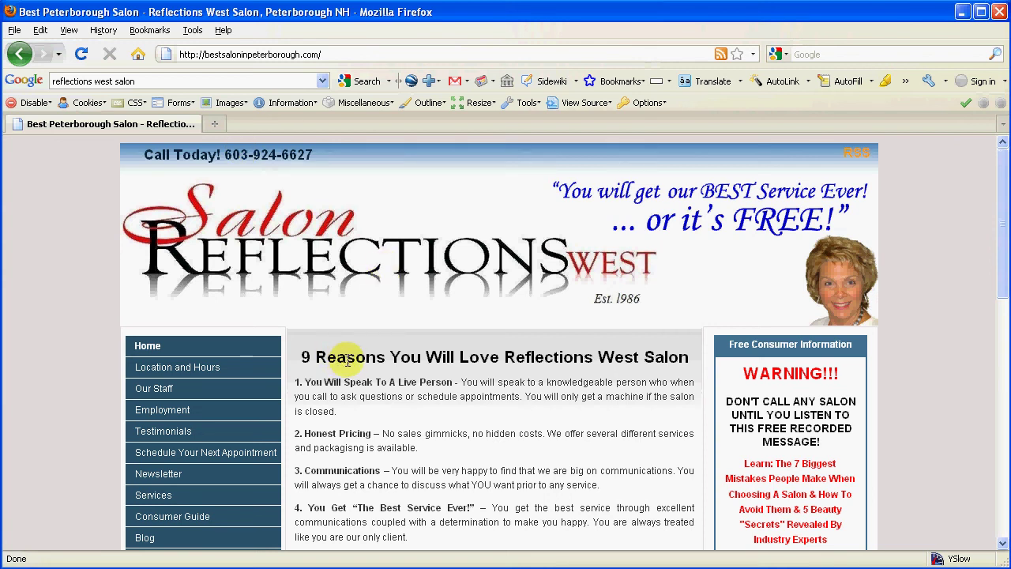
In Firefox, open the site's live Our Staff page and compare "experienced salon staff" in the heading with the mission statement
left_click(154, 392)
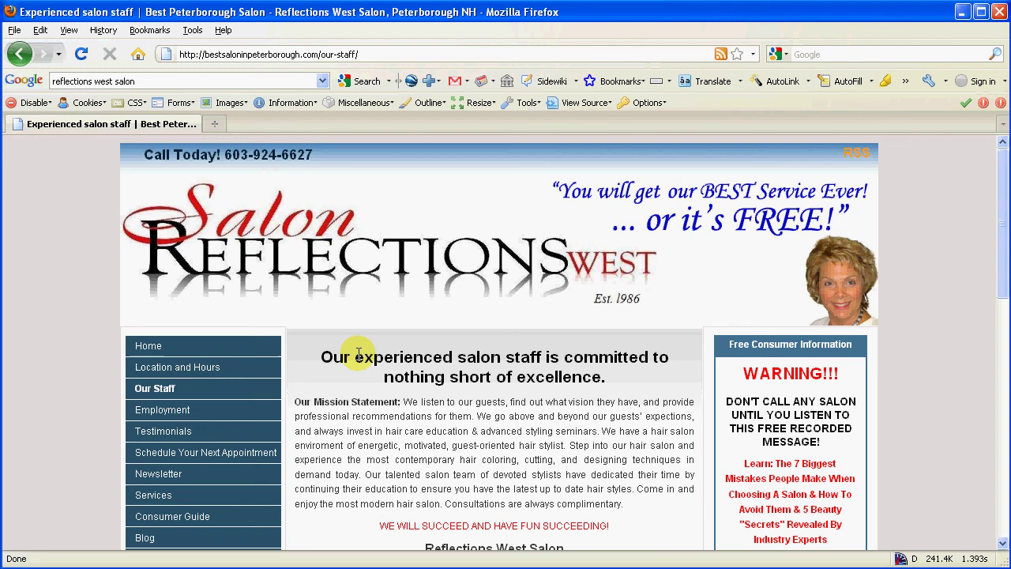
left_click_drag(353, 357, 531, 354)
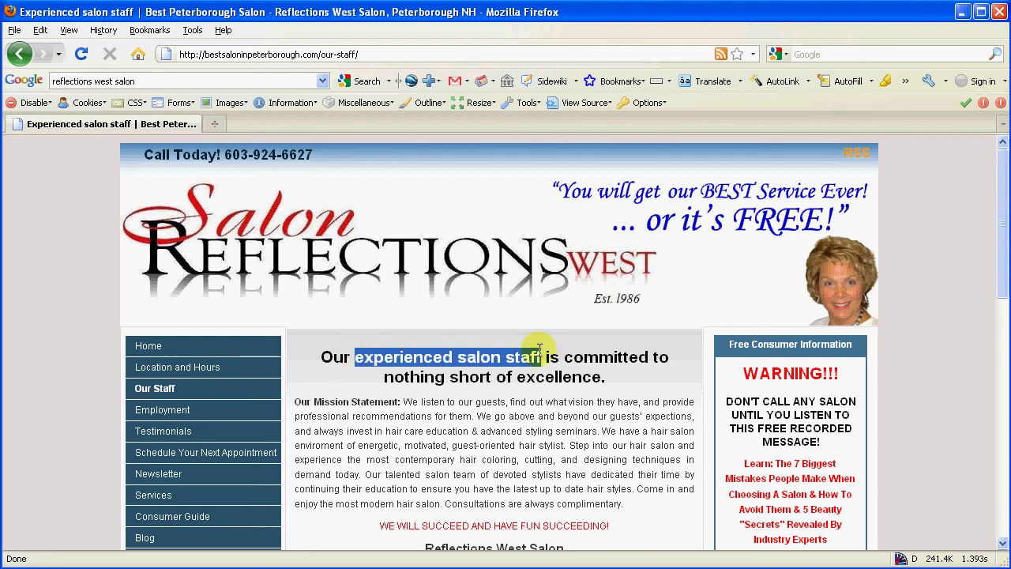
left_click(506, 457)
scroll(508, 435, "down", 1)
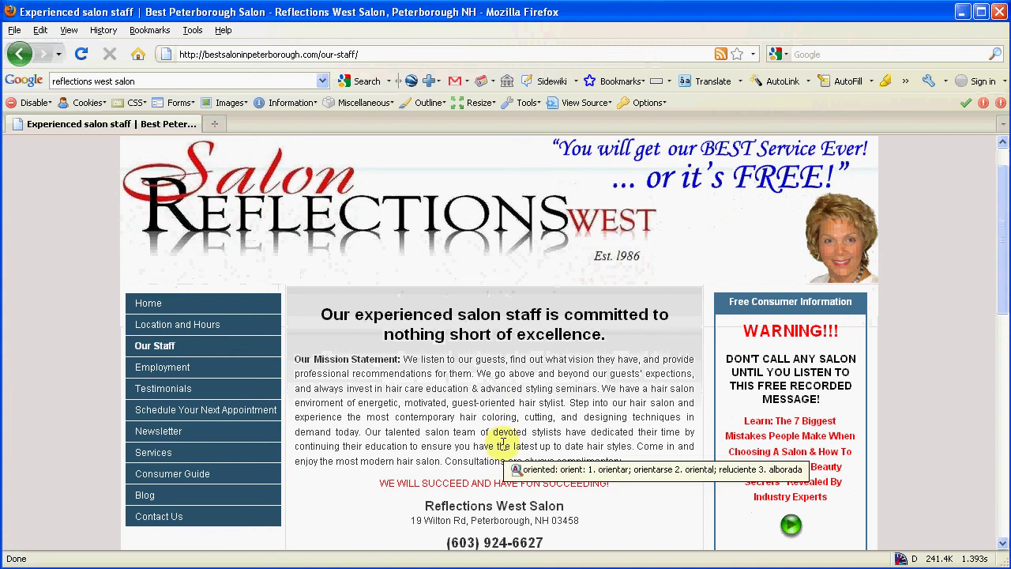
mouse_move(488, 389)
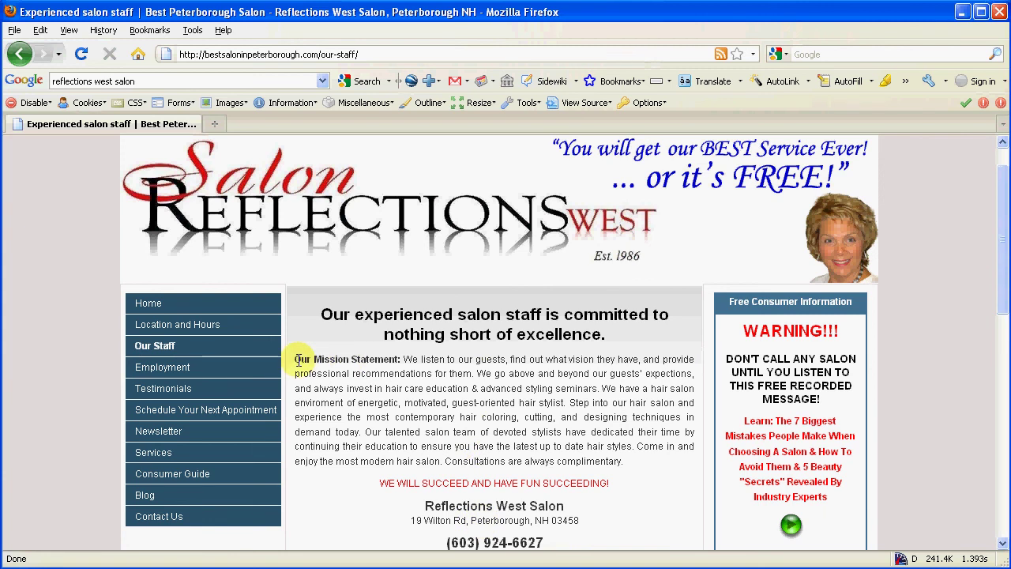
mouse_move(350, 373)
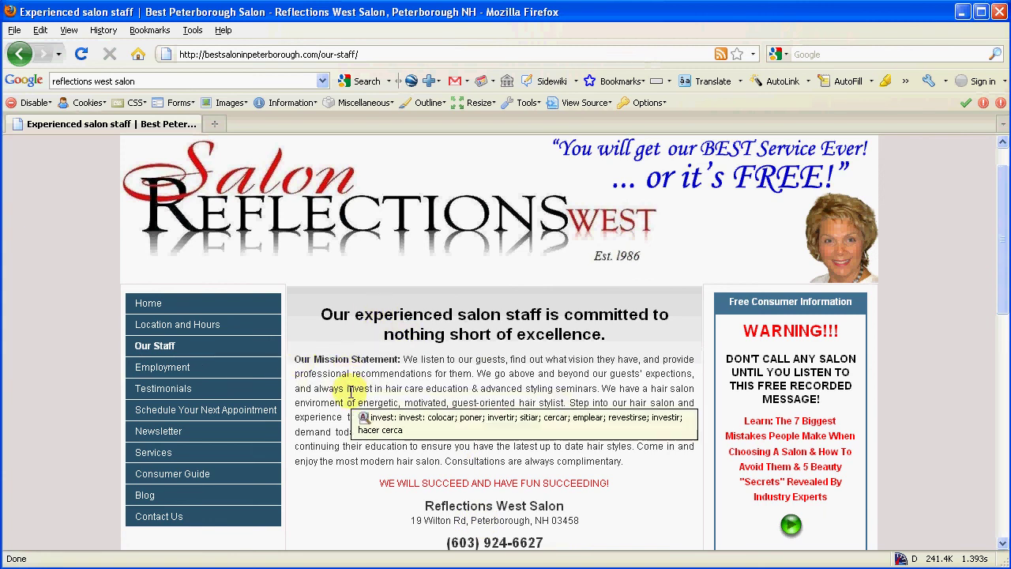
scroll(481, 388, "up", 1)
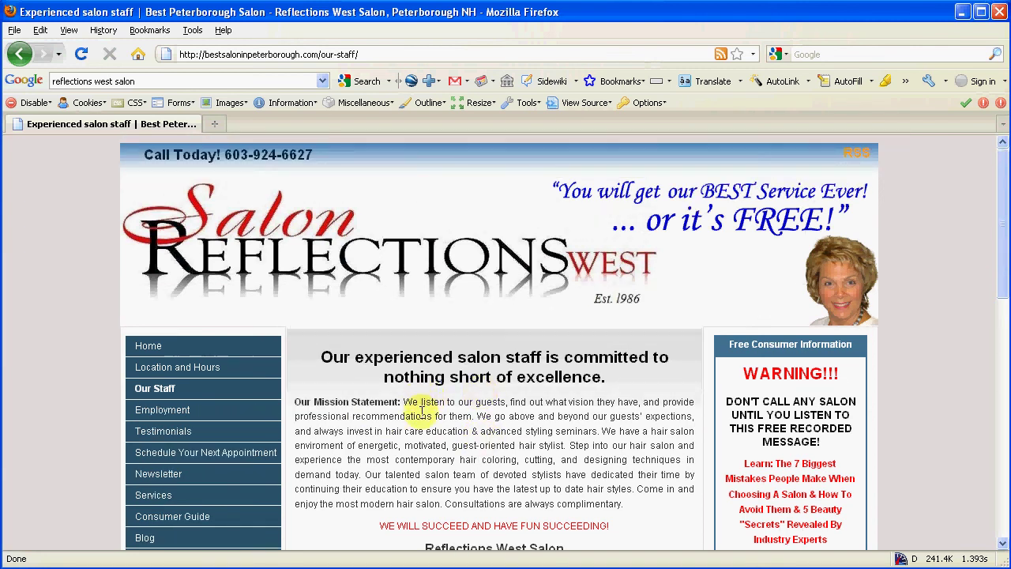
mouse_move(423, 411)
Open the page's source code and highlight the title tag, its "Experienced salon staff" text and the site name portion
left_click(70, 32)
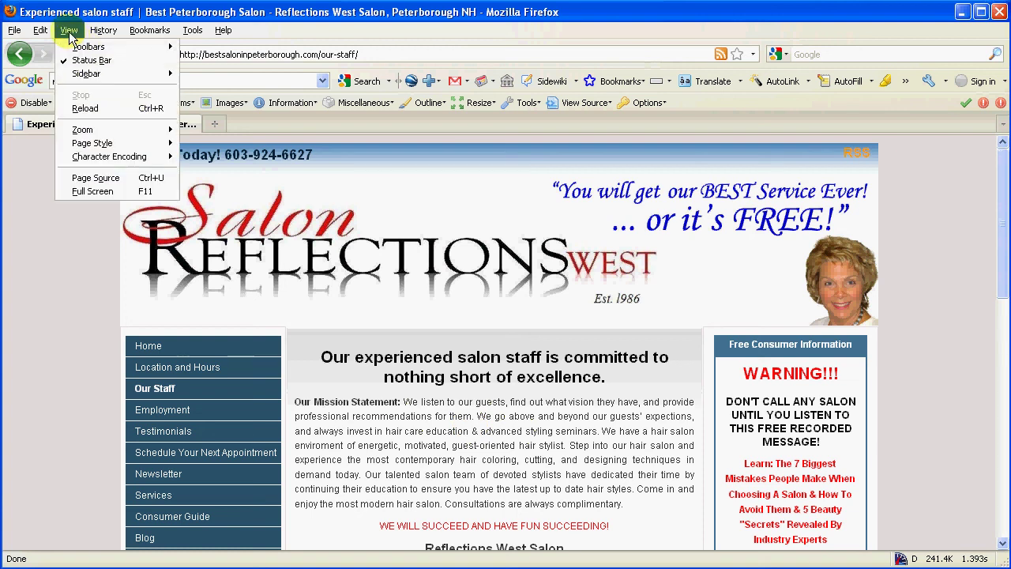
left_click(97, 180)
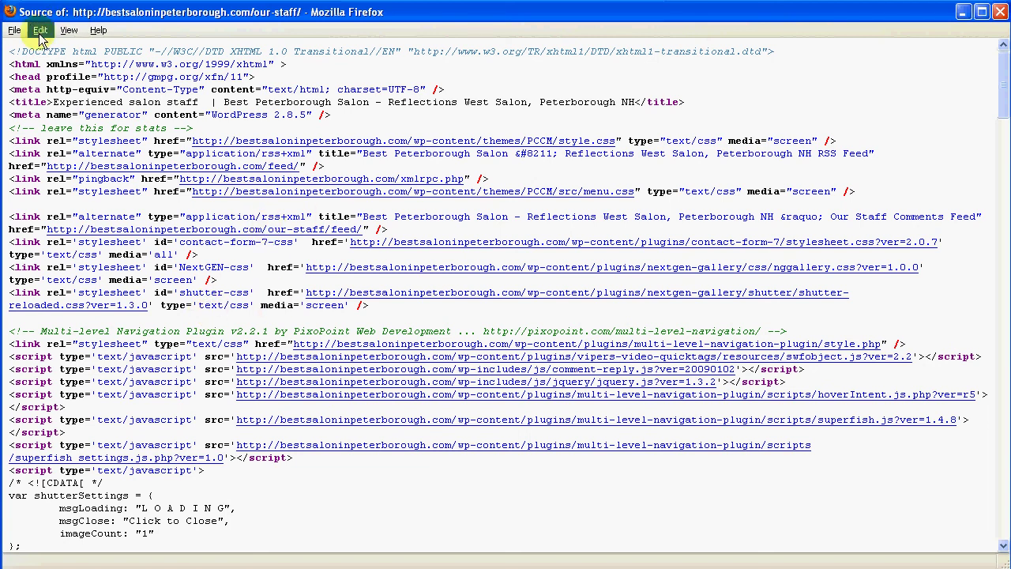
left_click_drag(9, 102, 689, 110)
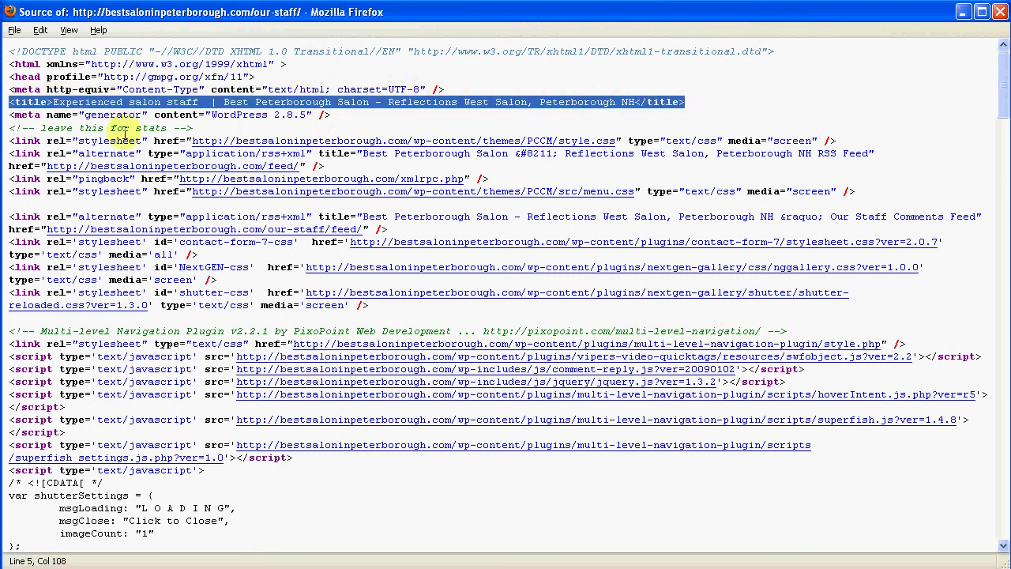
left_click_drag(197, 101, 50, 103)
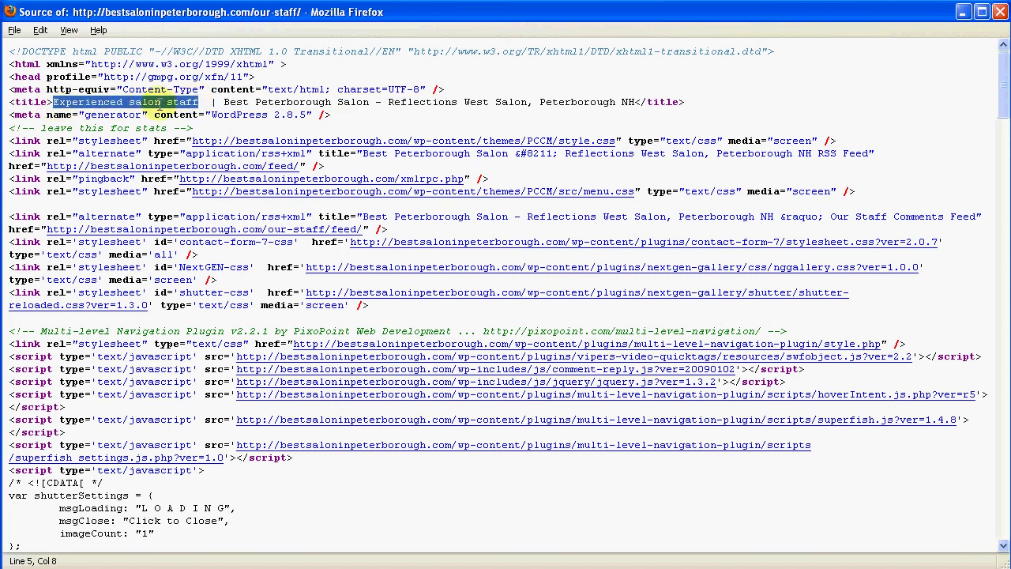
left_click(227, 101)
left_click_drag(218, 103, 635, 103)
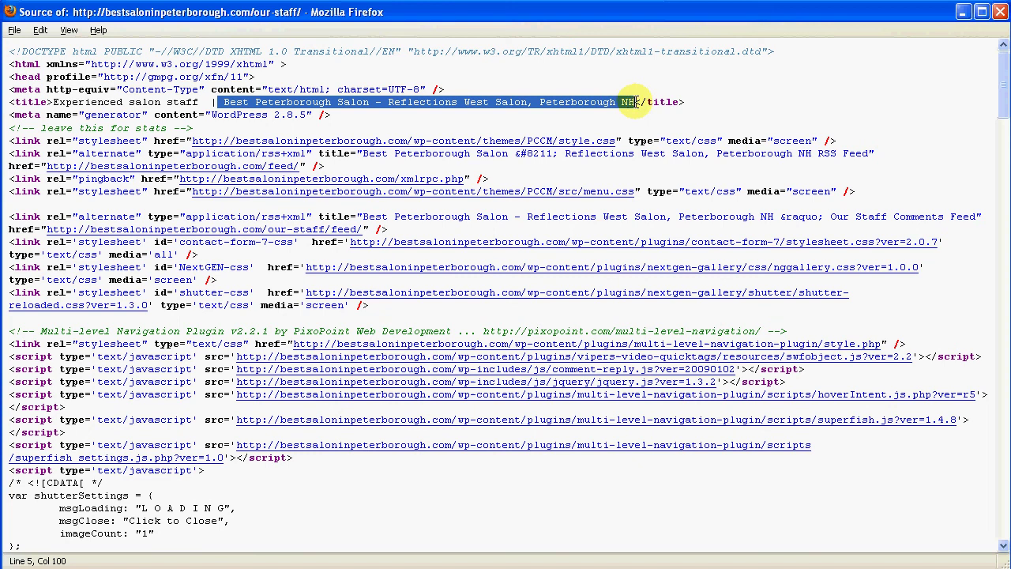
Find the All in One SEO Pack block in the page source and highlight the start of its comment line
left_click(544, 181)
scroll(962, 250, "down", 15)
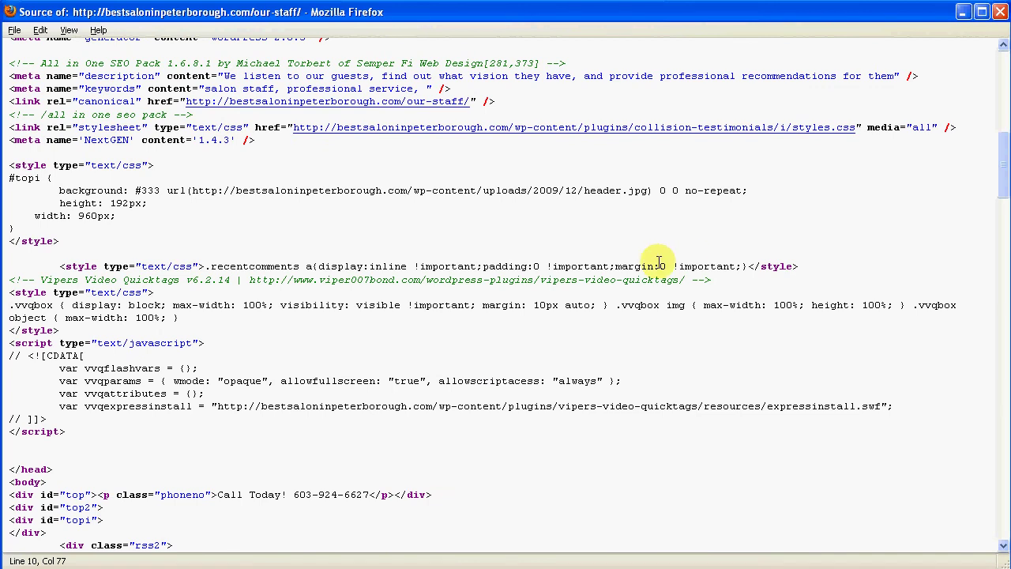
scroll(661, 263, "up", 3)
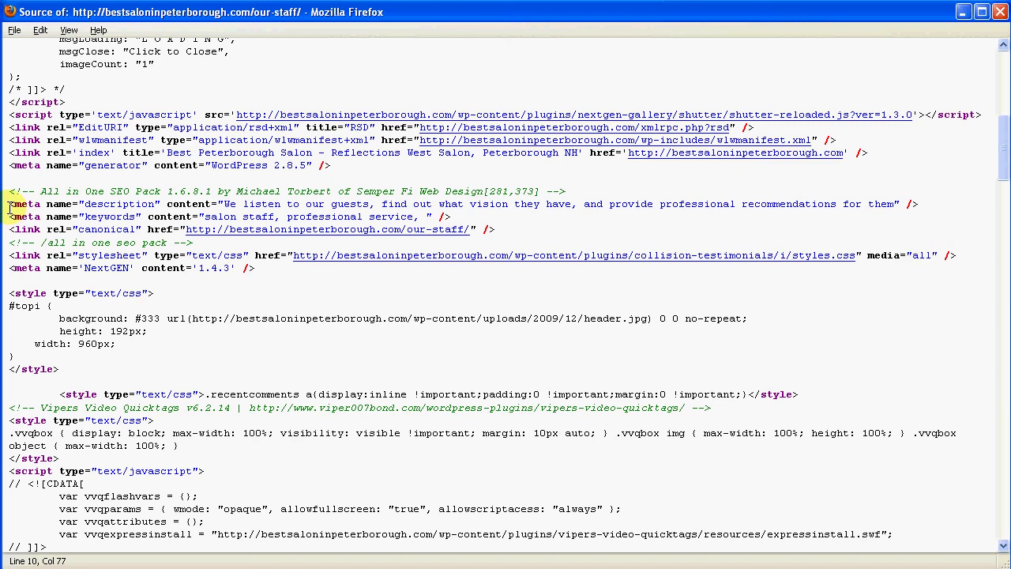
left_click_drag(34, 190, 238, 190)
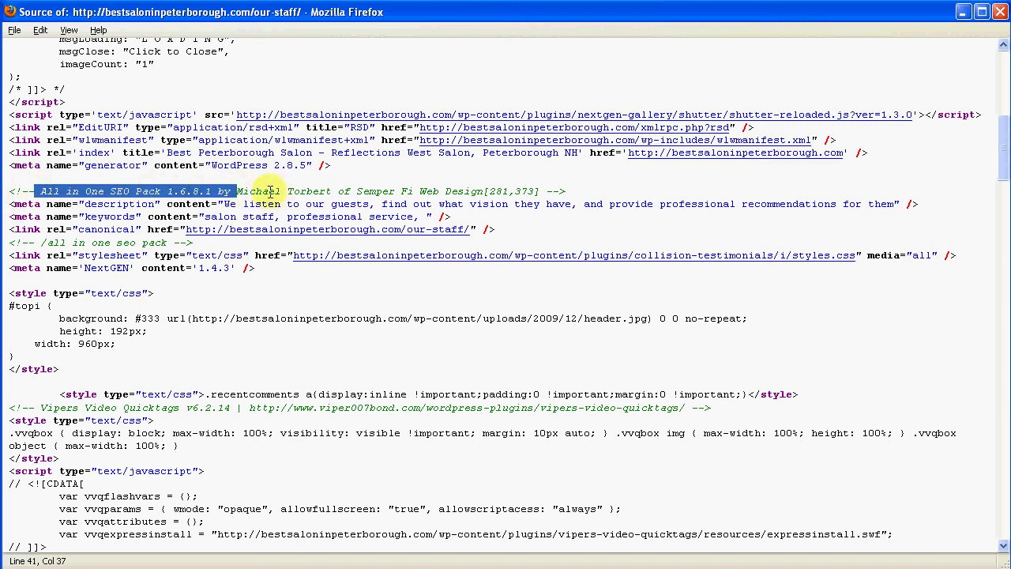
left_click(254, 191)
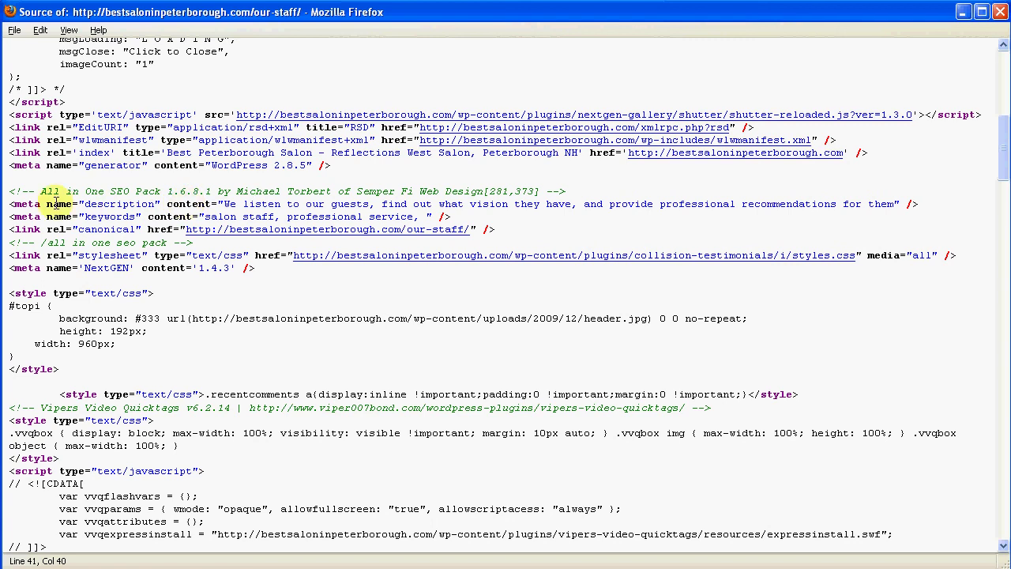
Highlight the meta description's content and the whole meta keywords line in the page source
left_click_drag(222, 203, 890, 199)
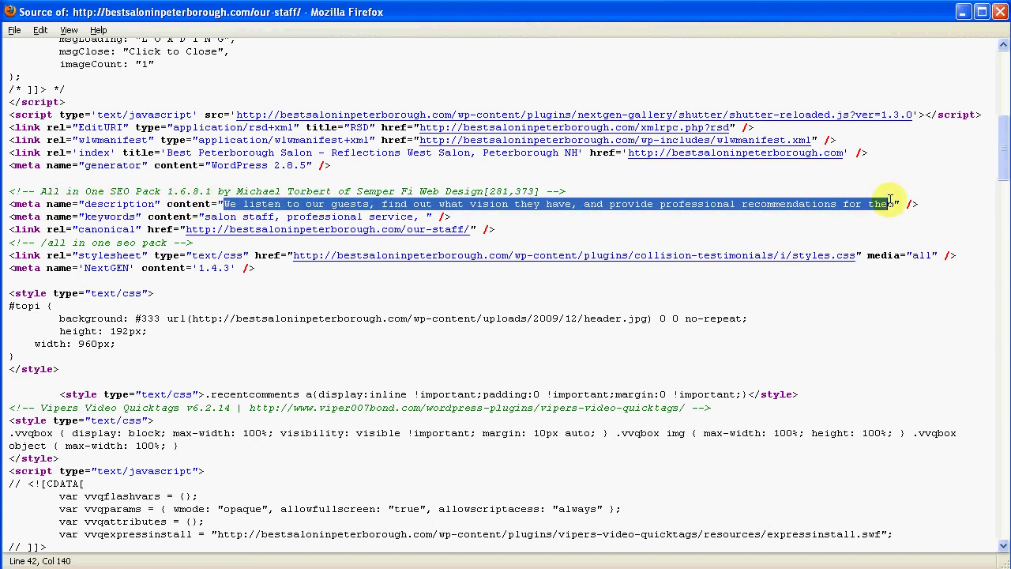
left_click(161, 216)
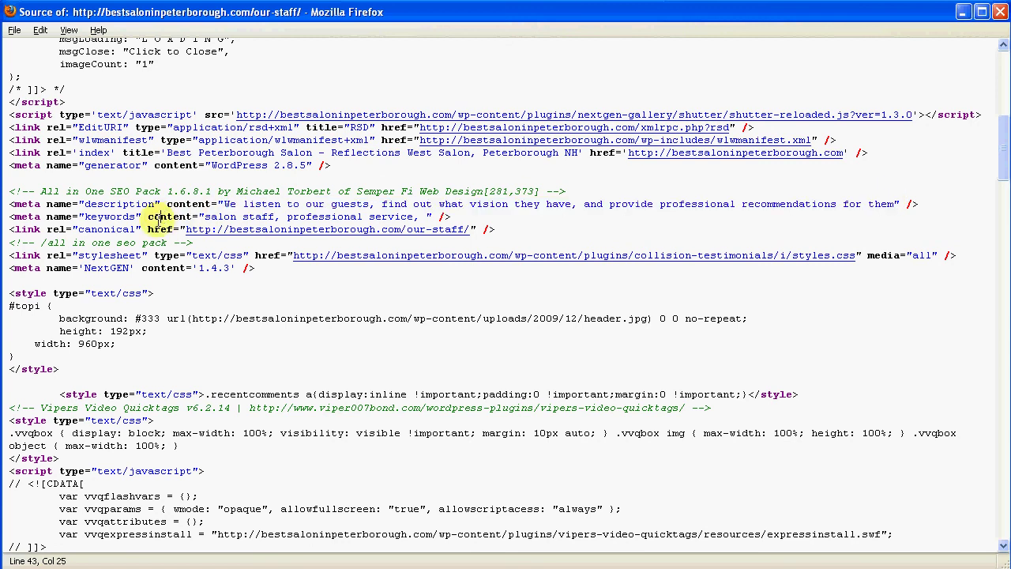
left_click_drag(9, 217, 458, 227)
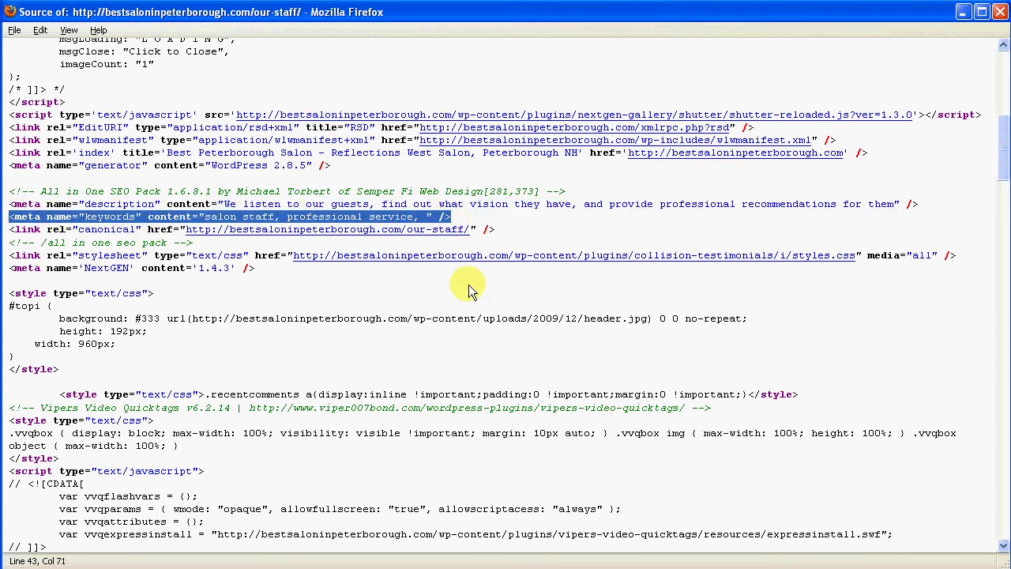
Close the page source and look over the live Our Staff page down to the staff photos
left_click(1001, 13)
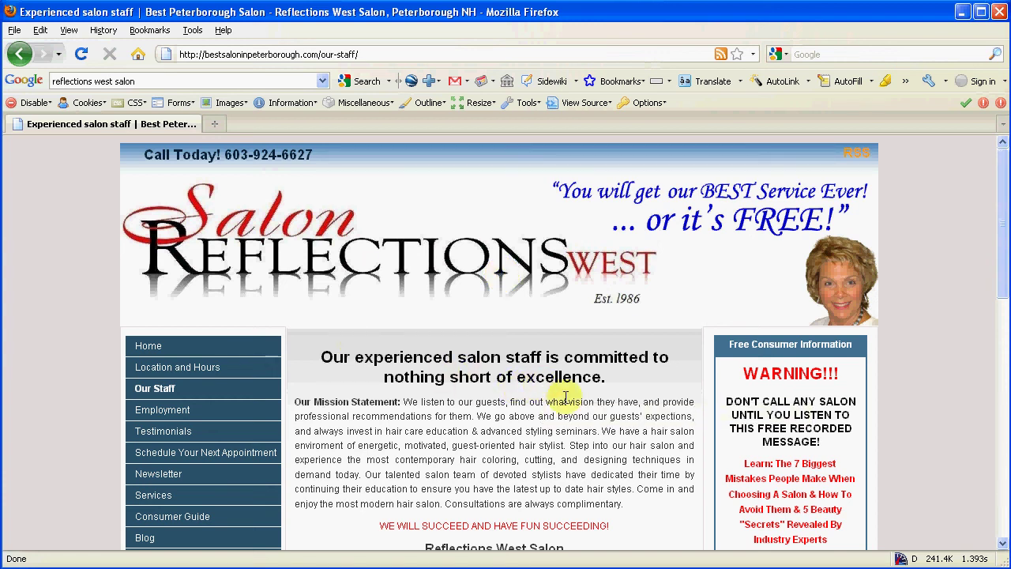
scroll(563, 403, "down", 5)
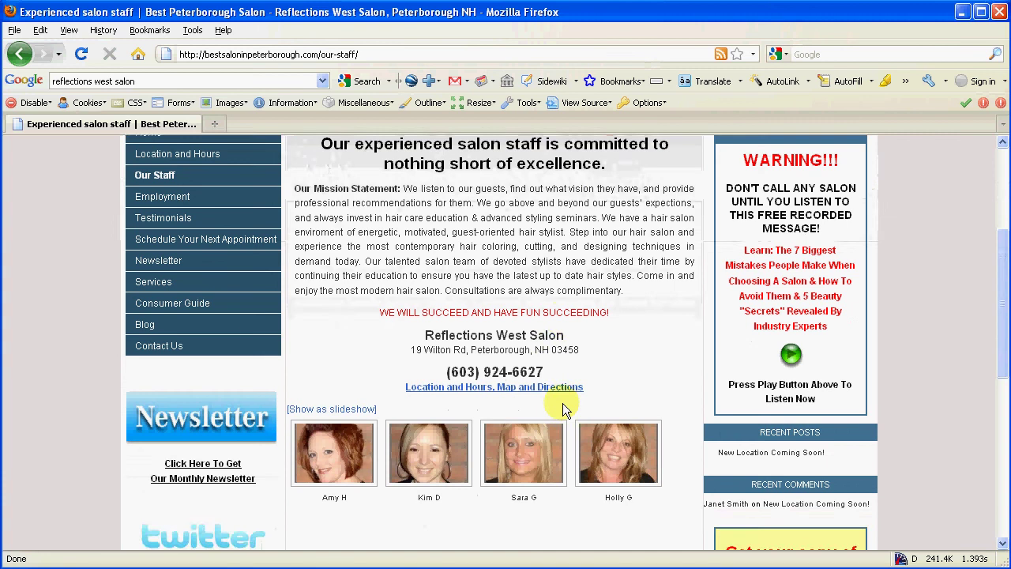
scroll(563, 403, "up", 5)
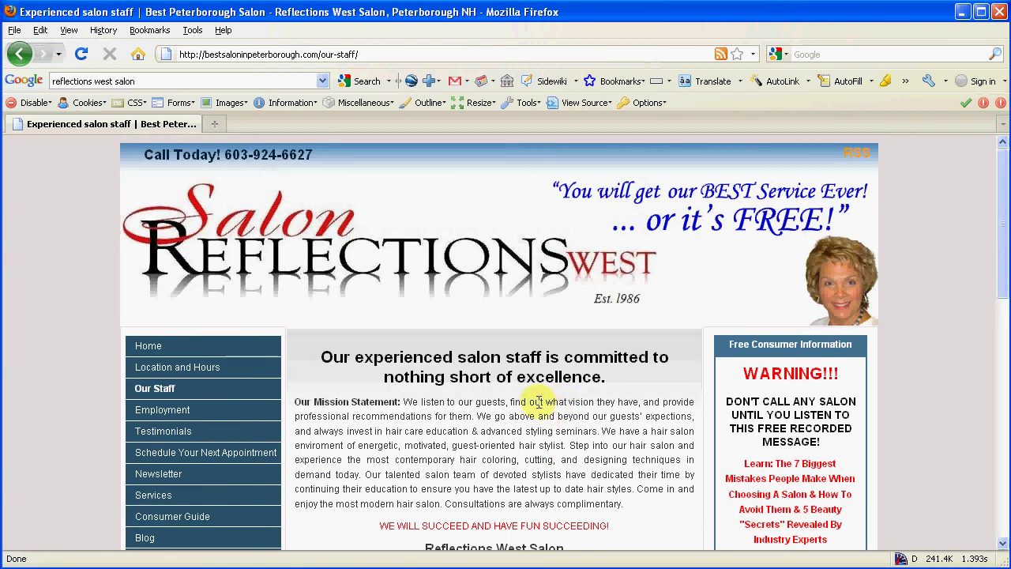